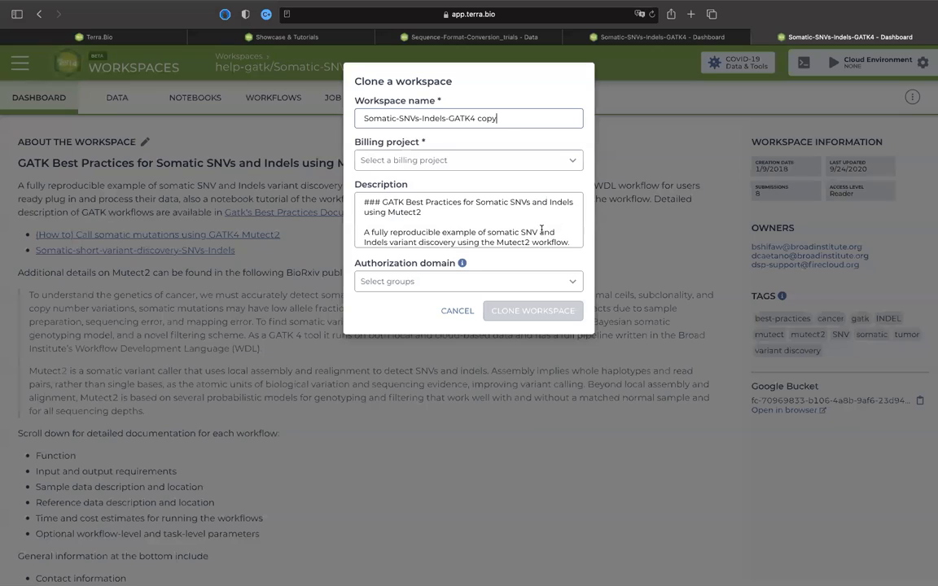
Clone the workspace as Somatic-SNVs-Indels-GATK4_trials under the billing project pazlabtest.
double_click(506, 126)
key(BackSpace)
key(BackSpace)
text(_trials s)
click(399, 155)
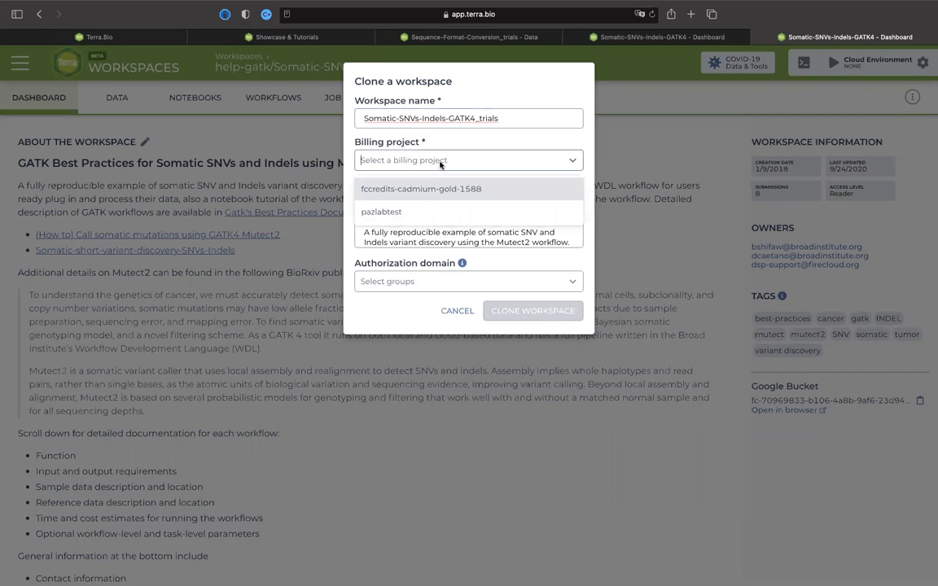
click(418, 212)
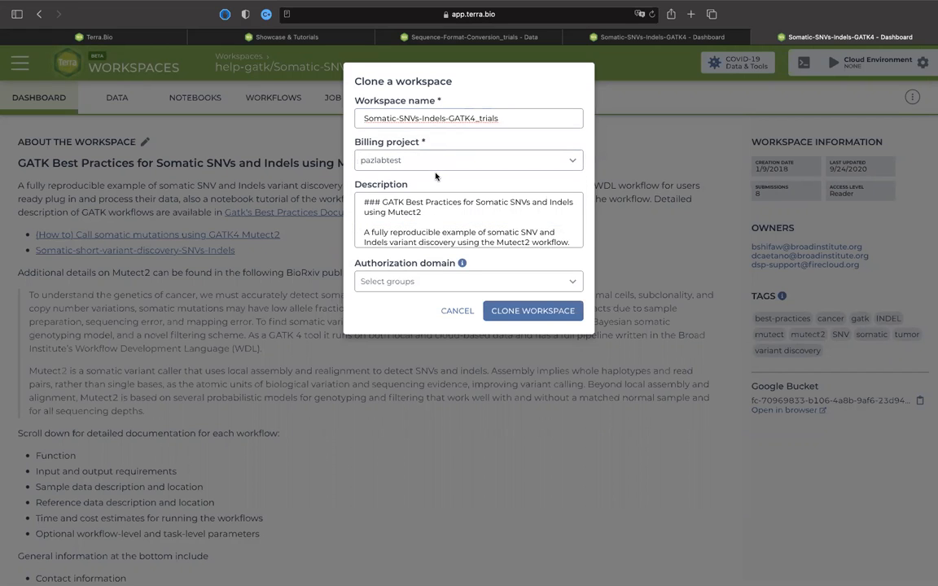
click(509, 312)
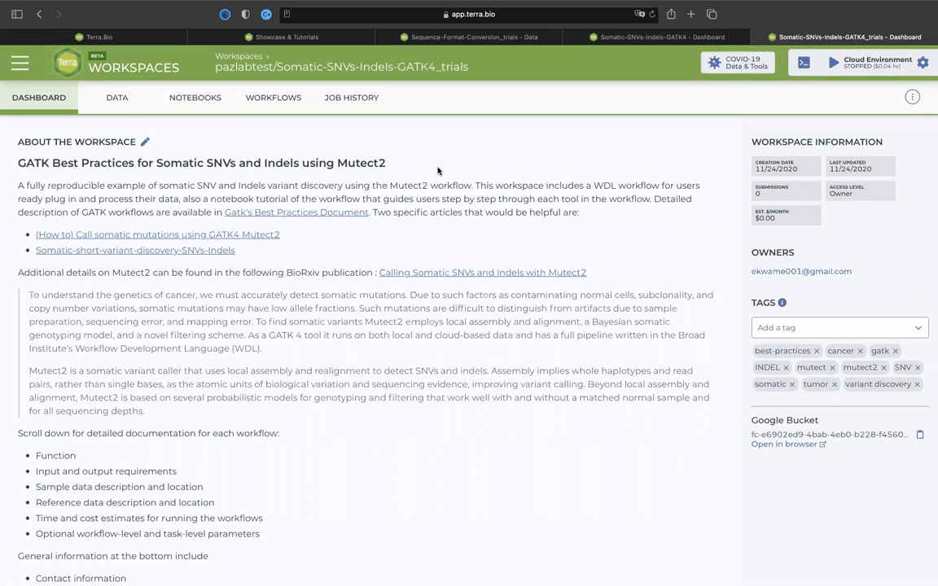
Examine the sample table in the cloned workspace's data, including its BAM files, descriptions and participants.
click(107, 96)
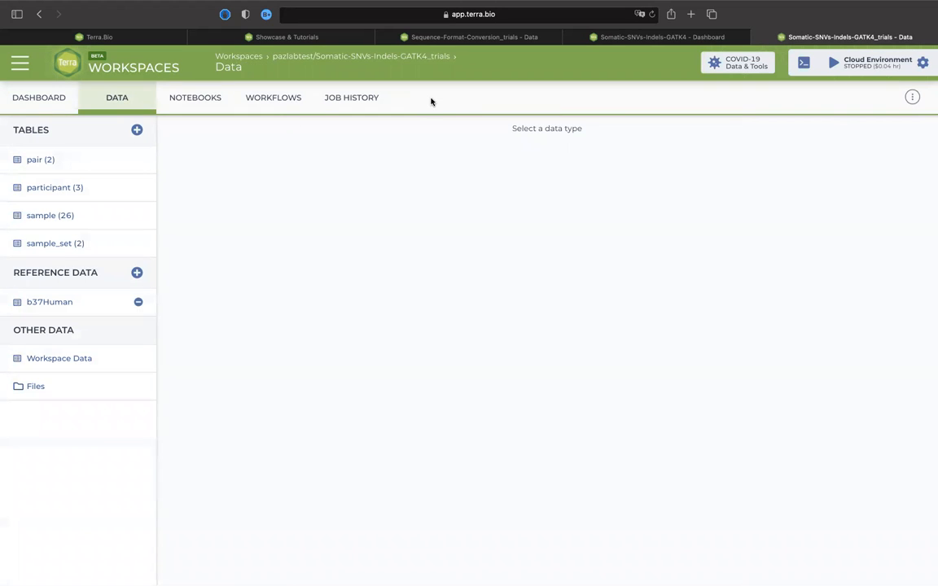
click(83, 244)
click(81, 215)
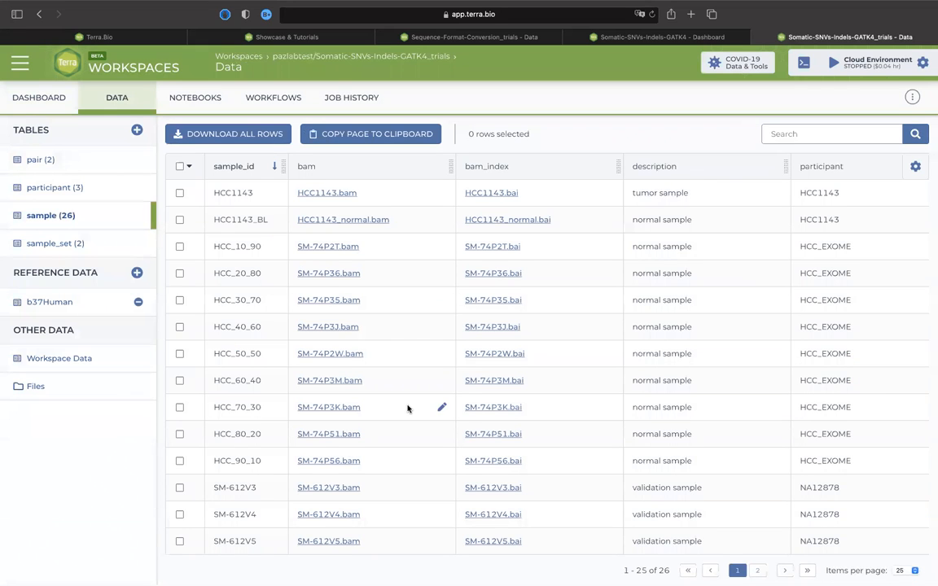
scroll(408, 407, down, 5)
scroll(408, 408, up, 8)
scroll(408, 408, down, 5)
scroll(408, 409, down, 2)
scroll(378, 319, up, 5)
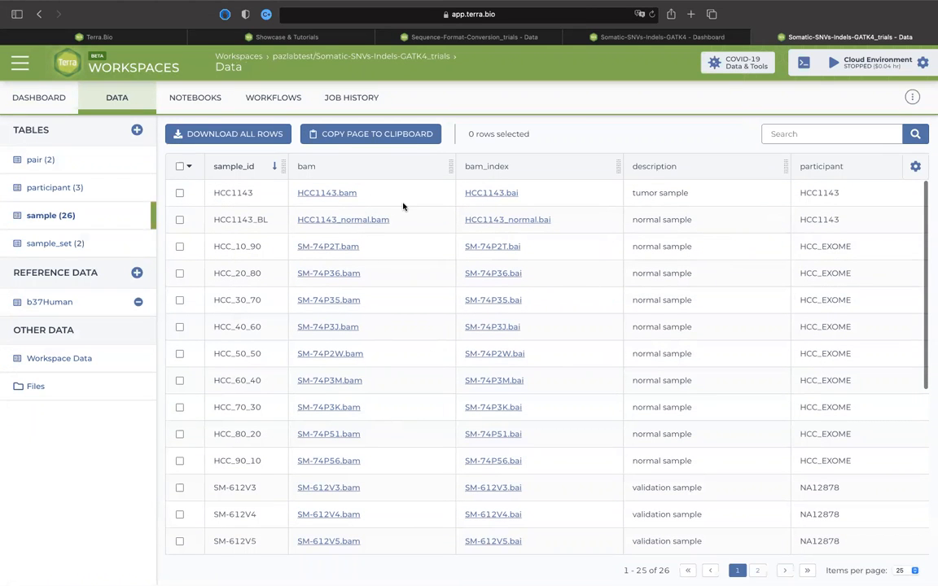
Open the 1-Mutect2_PON workflow configuration in the cloned workspace.
click(272, 99)
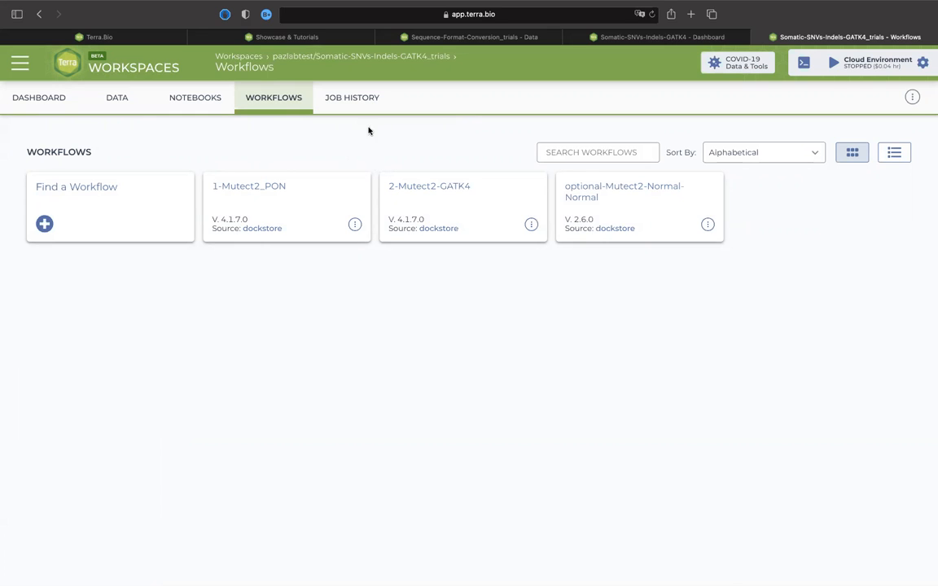
click(289, 203)
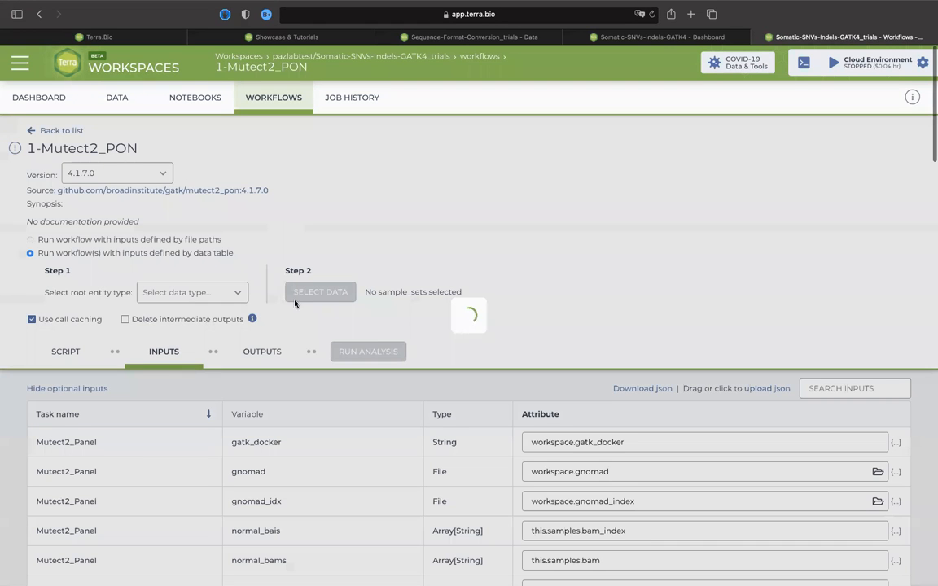
scroll(450, 310, down, 5)
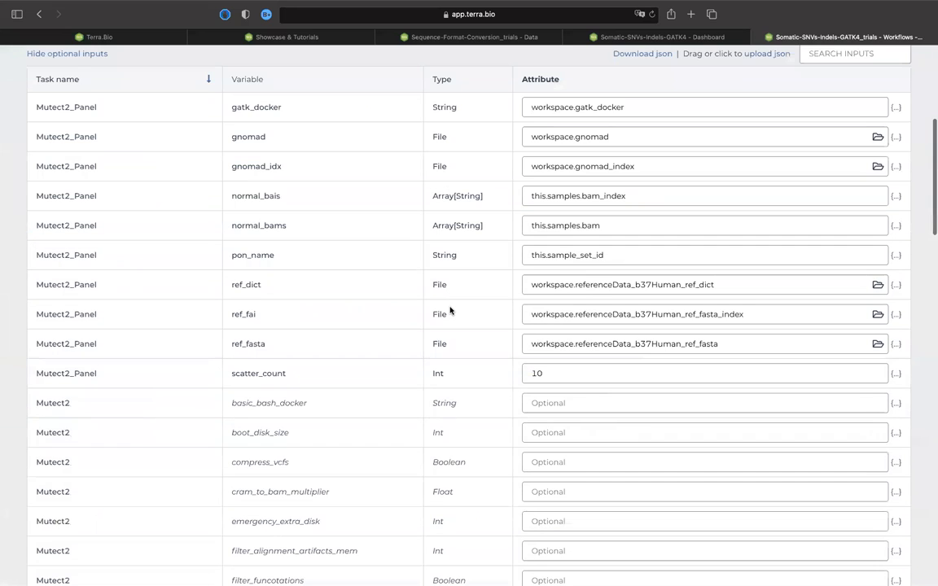
scroll(450, 311, up, 3)
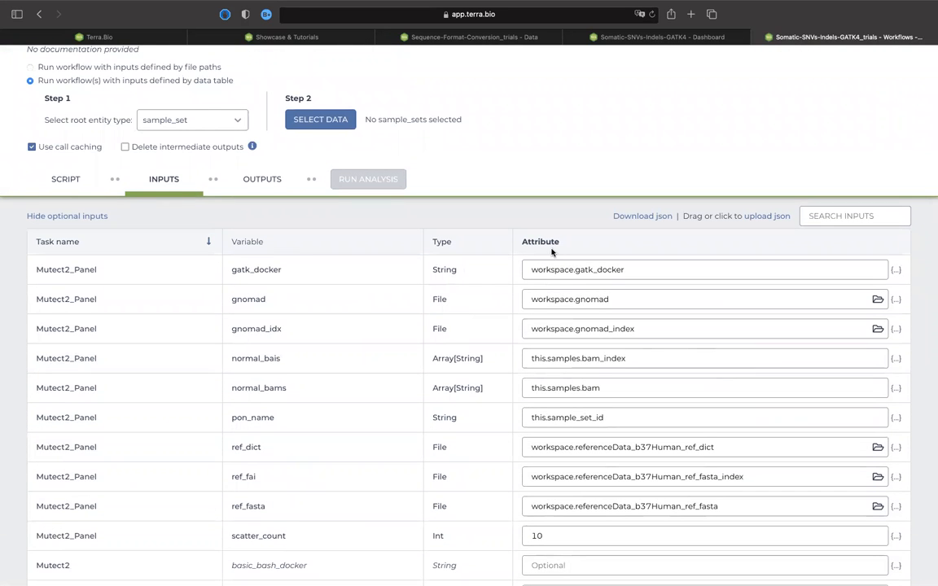
Review the workflow's required and optional input variables and their attributes, from gatk_docker to the Mutect2 options.
click(571, 270)
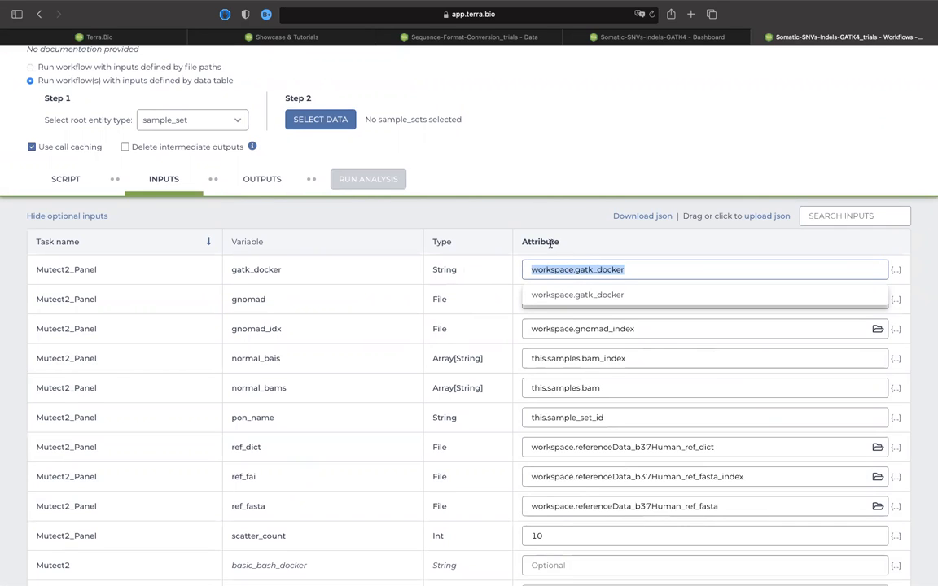
double_click(550, 243)
click(560, 277)
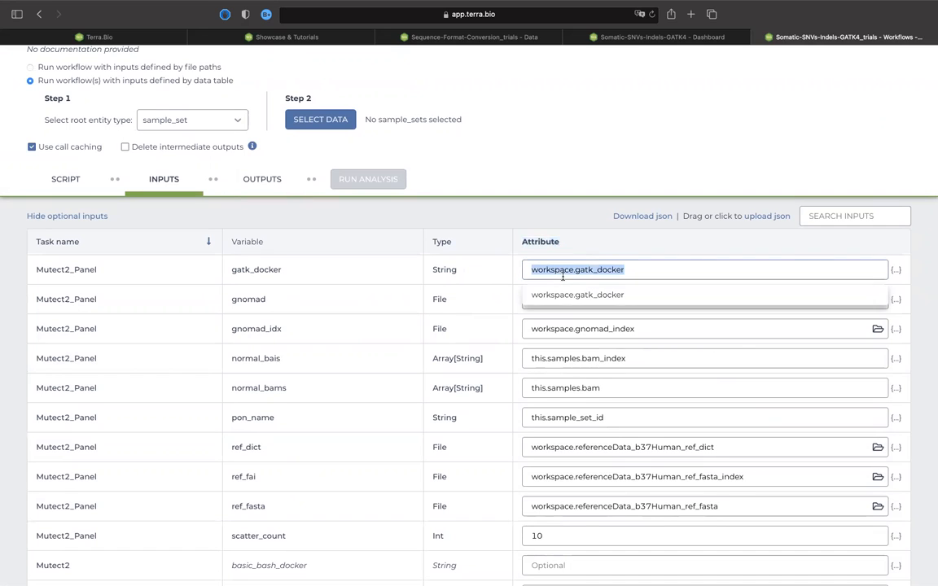
click(569, 318)
click(573, 300)
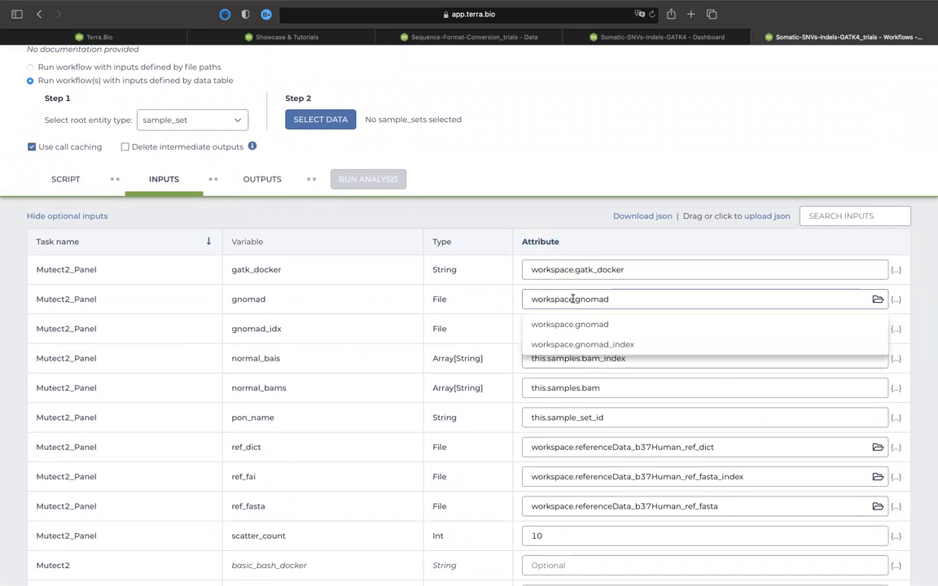
click(557, 386)
click(565, 416)
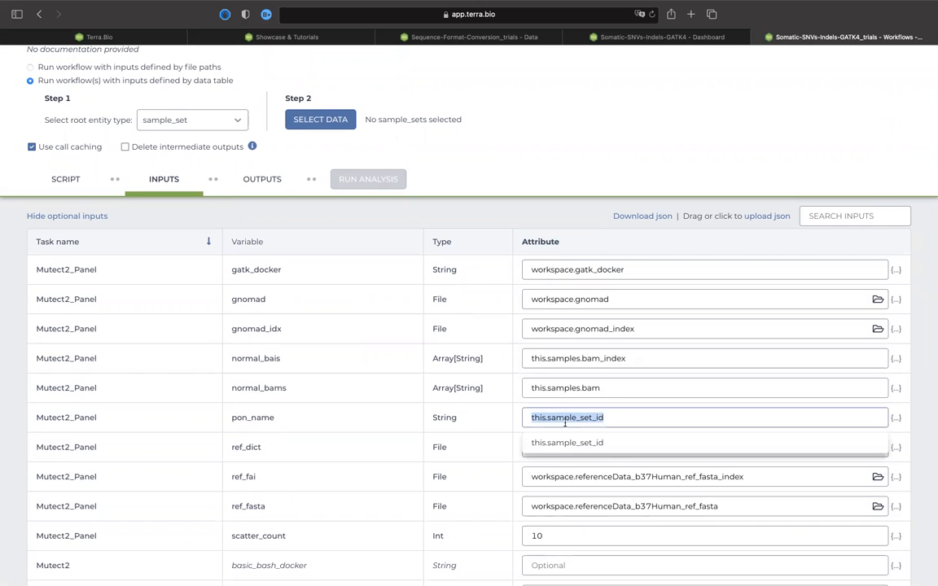
click(561, 478)
click(560, 530)
scroll(559, 537, down, 5)
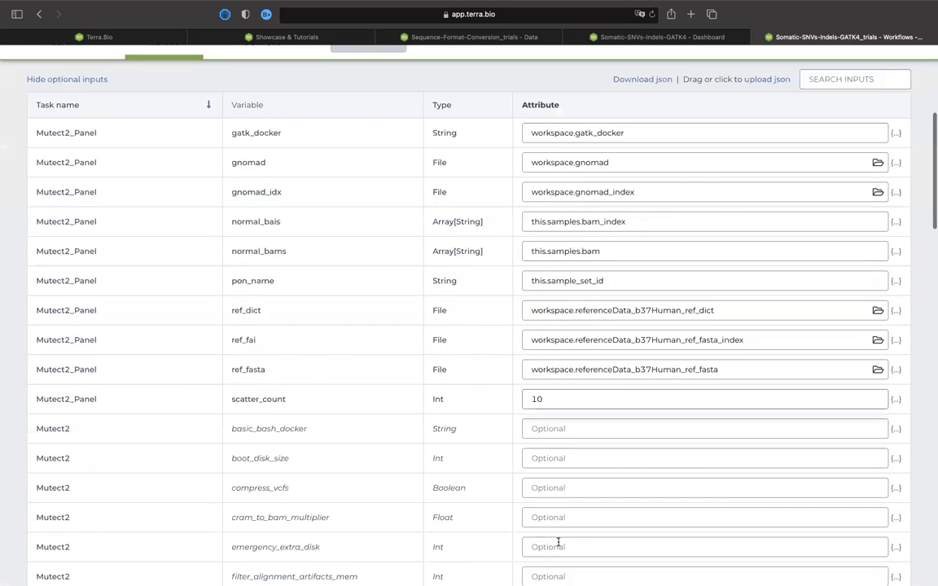
scroll(553, 434, down, 7)
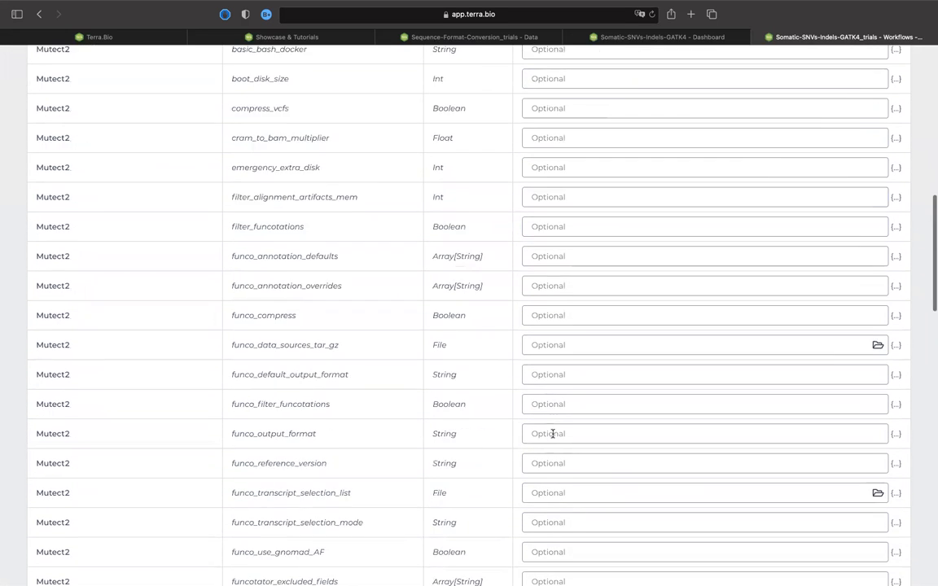
scroll(553, 434, up, 1)
scroll(553, 434, up, 20)
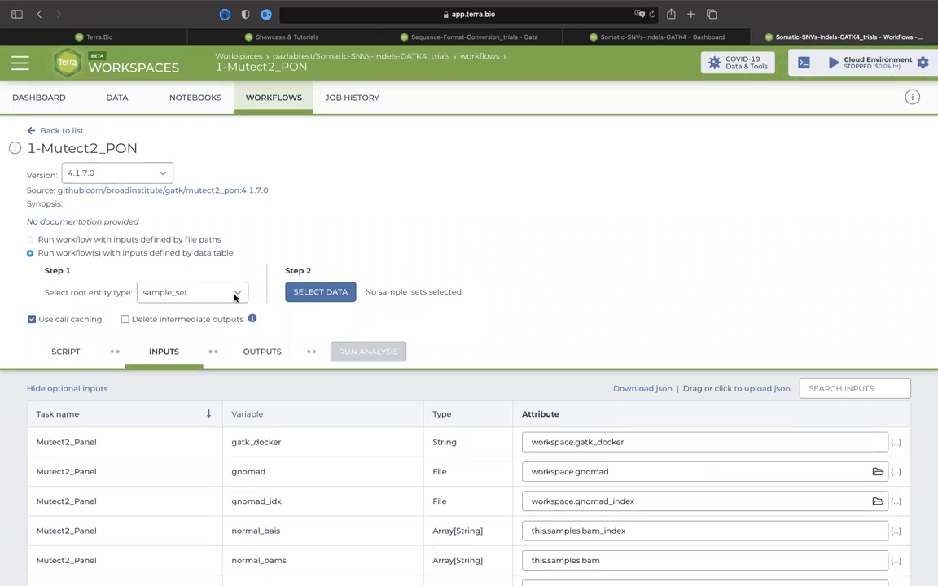
click(332, 291)
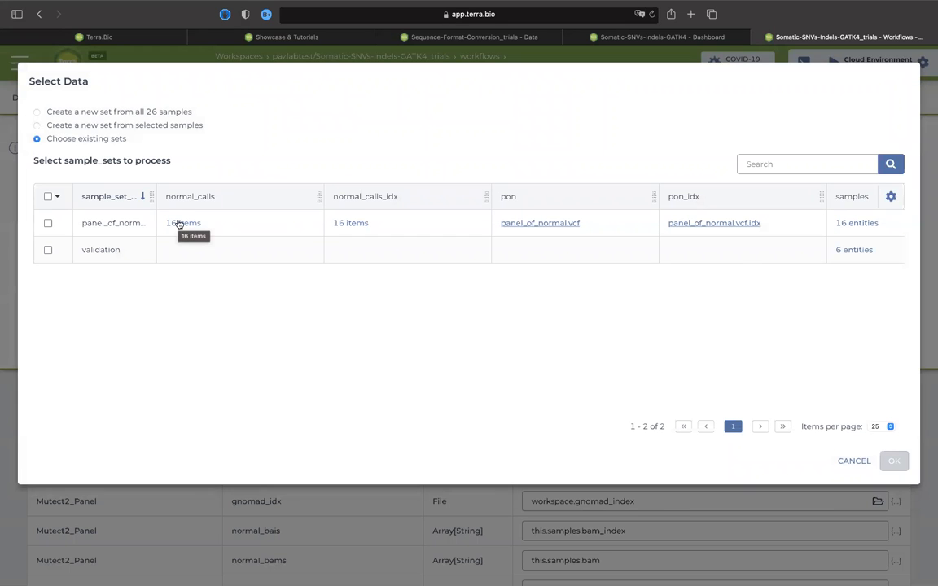
click(47, 223)
scroll(404, 226, right, 2)
scroll(404, 223, left, 2)
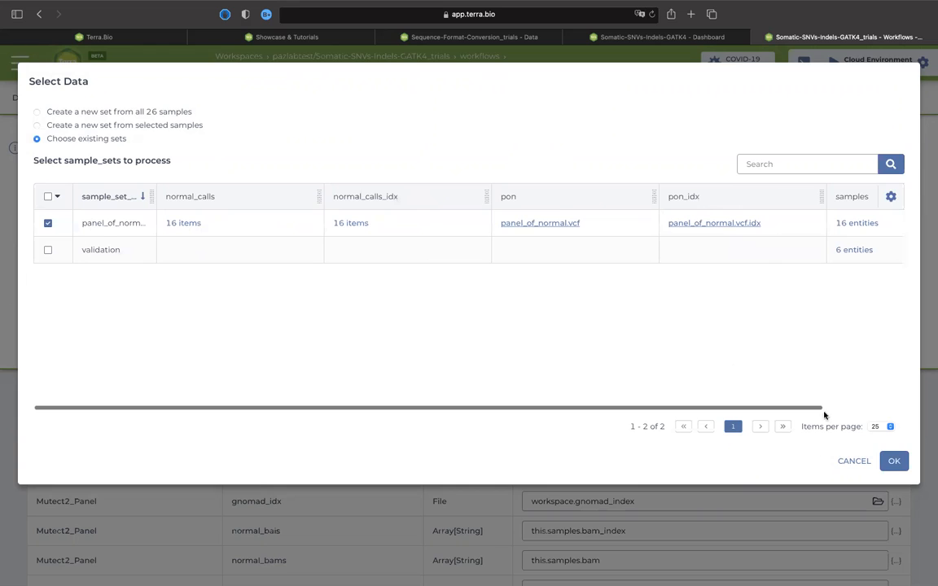
click(850, 462)
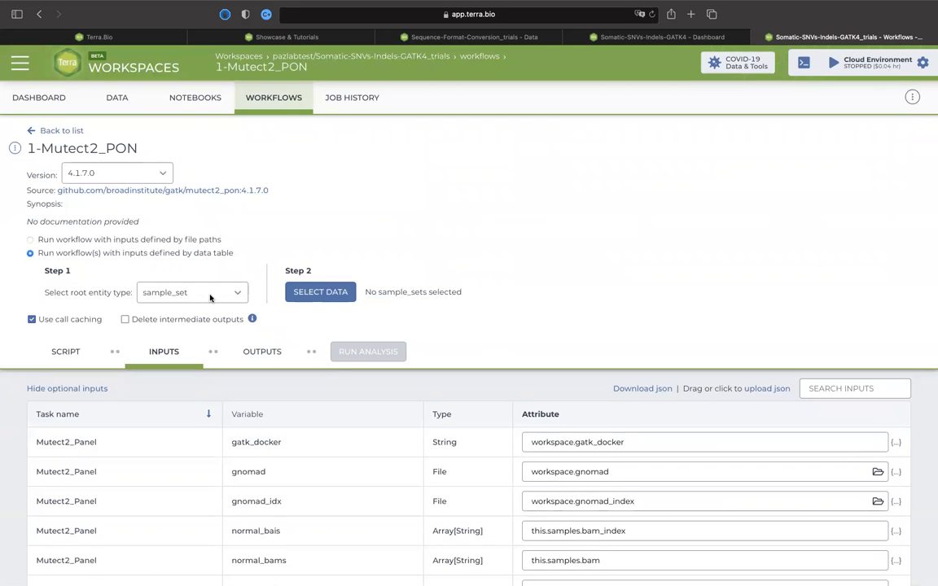
click(238, 292)
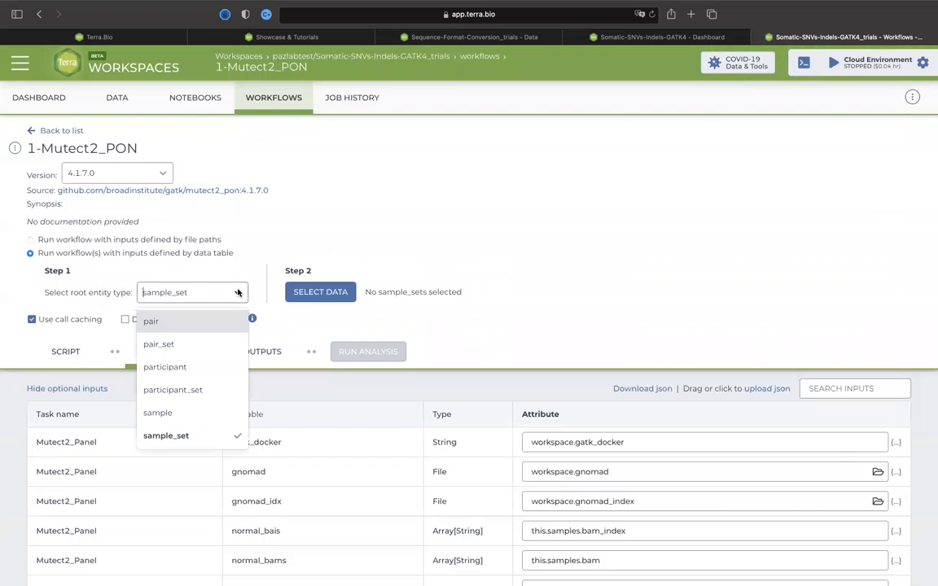
click(317, 242)
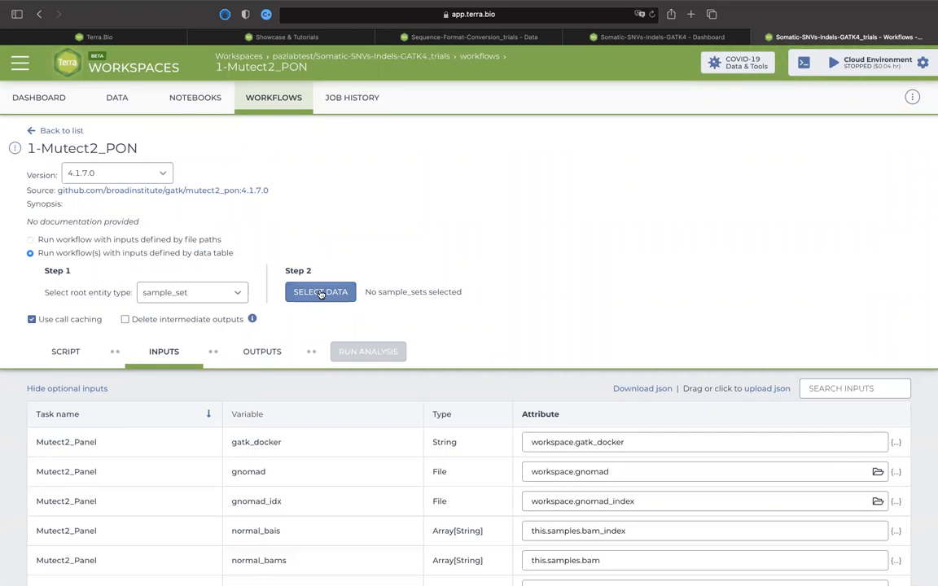
Choose the existing panel_of_normal sample set as the data for the workflow to process.
click(320, 293)
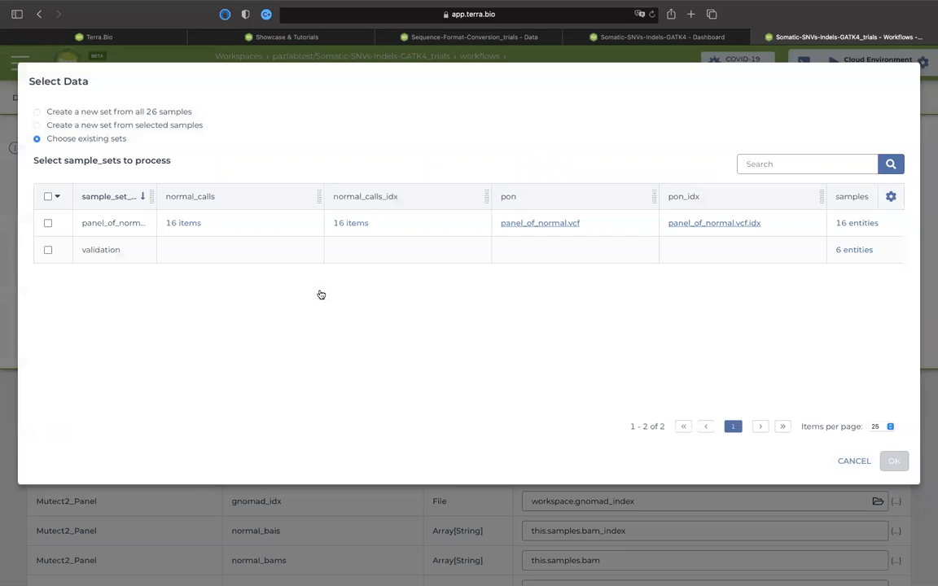
click(48, 223)
click(893, 461)
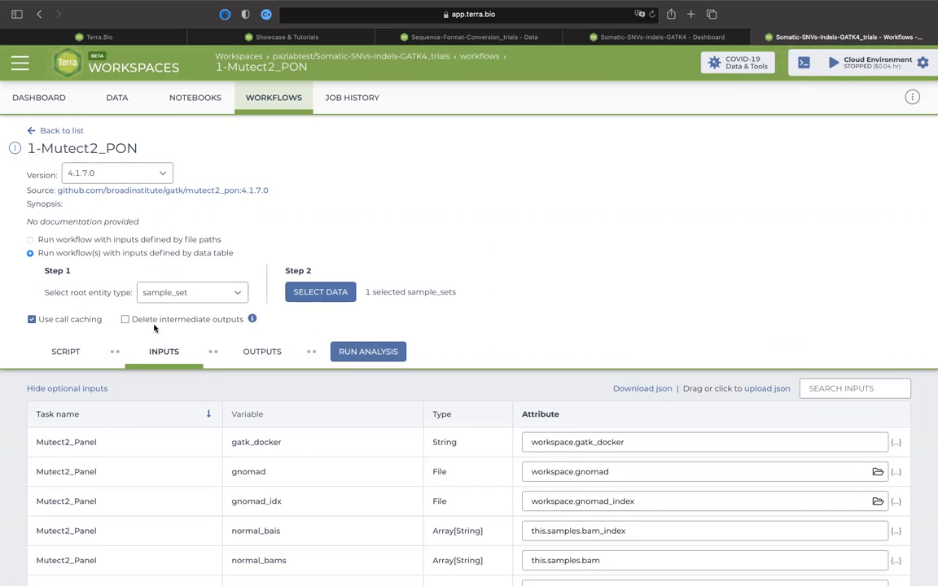
Enable deletion of intermediate outputs and turn off call caching for the workflow run.
click(126, 320)
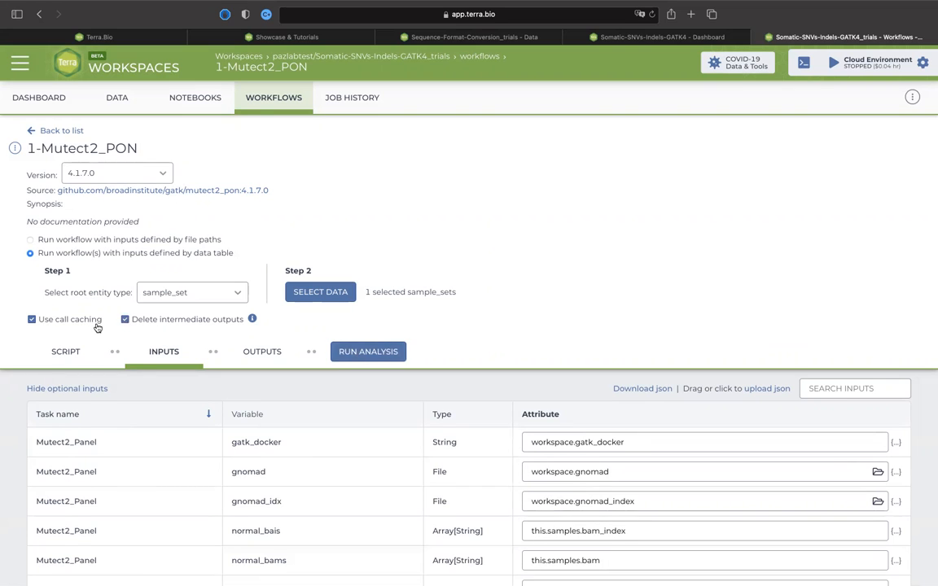
click(32, 320)
scroll(419, 330, down, 5)
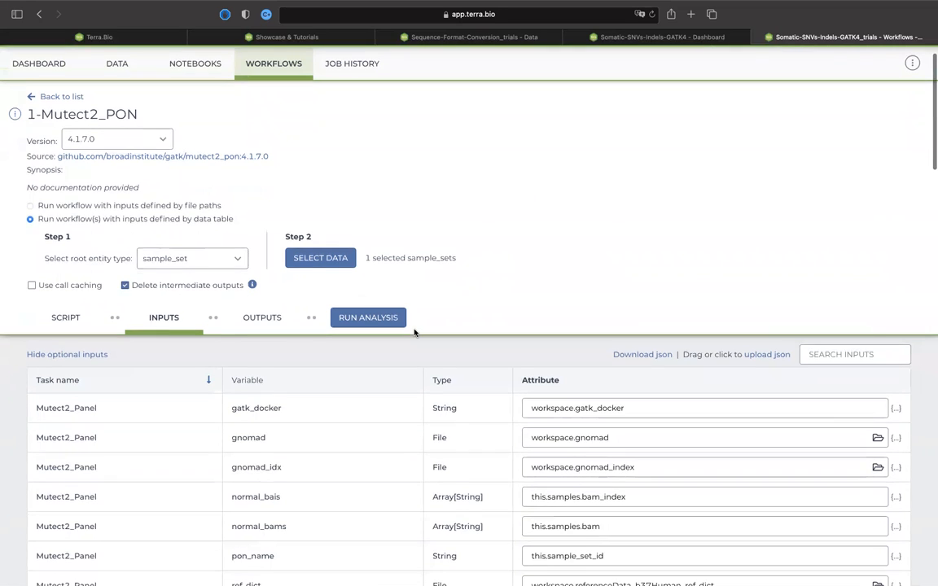
scroll(414, 332, up, 5)
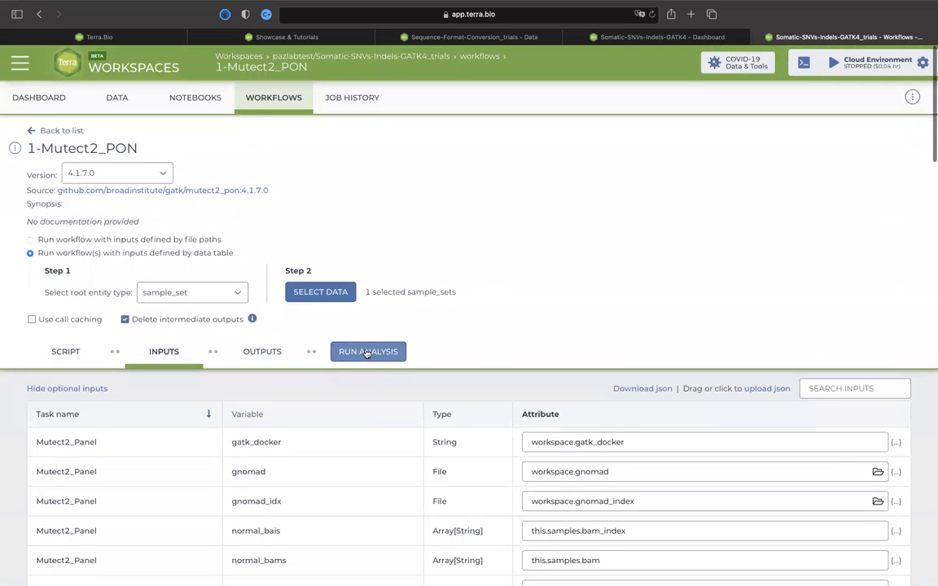
Launch the 1-Mutect2_PON analysis and check the submission's status in the job history.
click(366, 352)
click(561, 146)
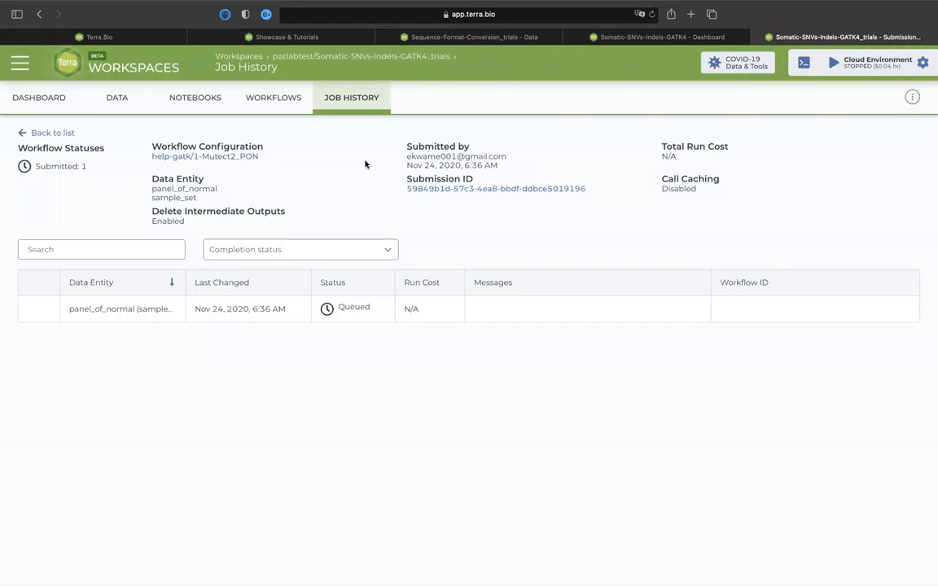
click(346, 102)
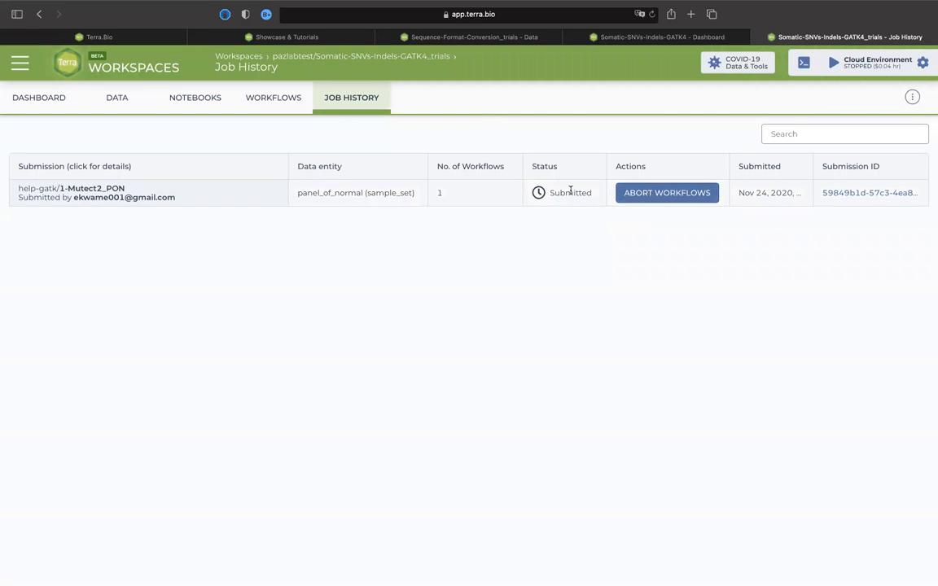
mouse_move(538, 196)
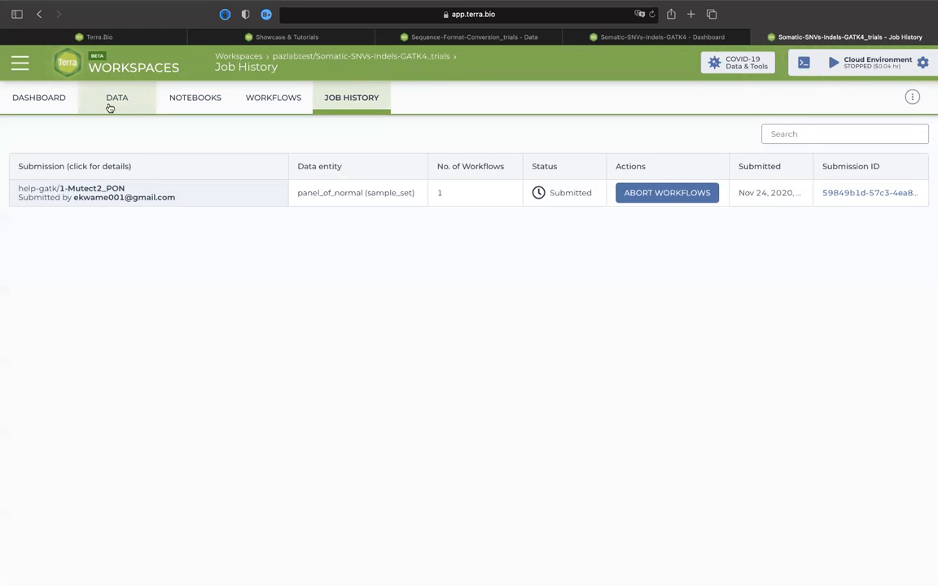
Open the workspace's sample data table and select the HCC1143 and HCC1143_BL samples.
click(118, 99)
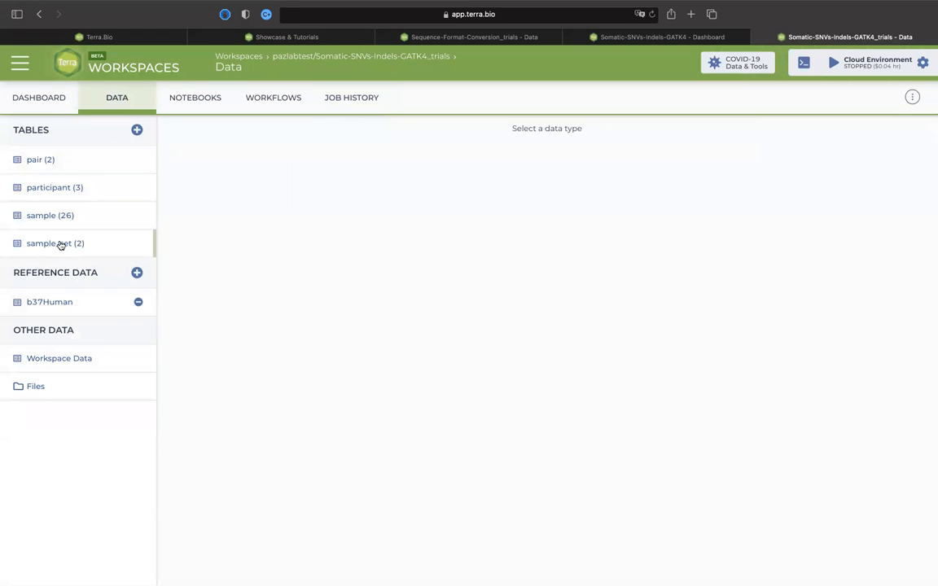
click(65, 217)
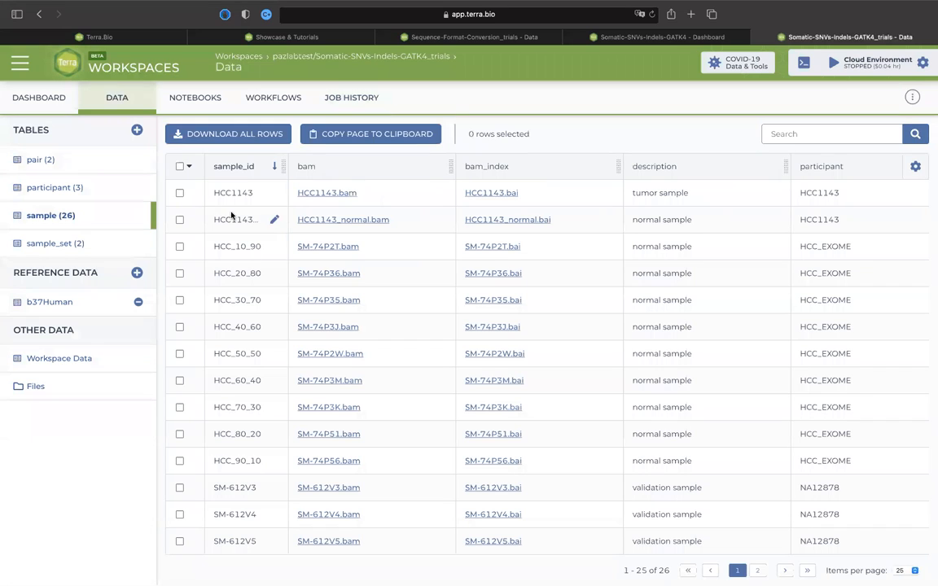
scroll(251, 315, down, 5)
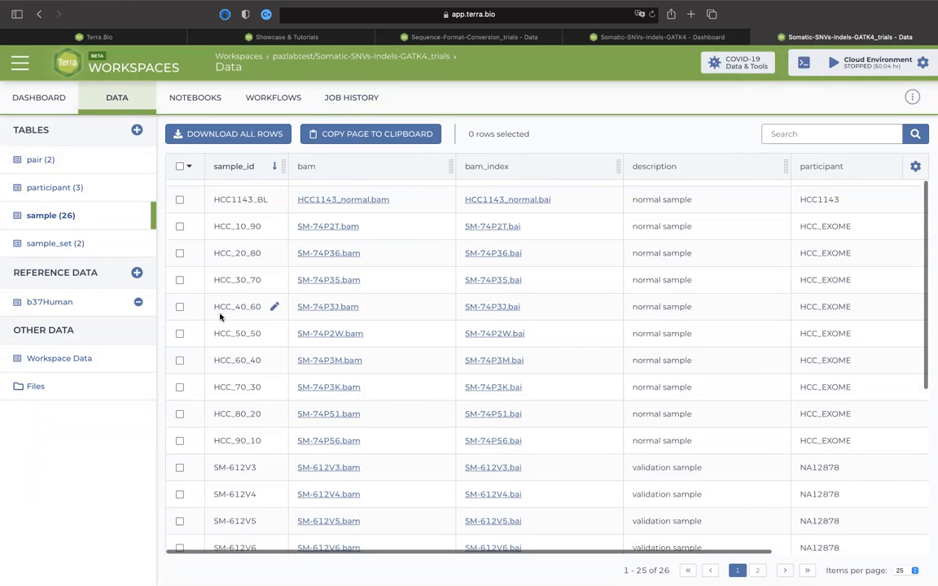
scroll(220, 317, up, 5)
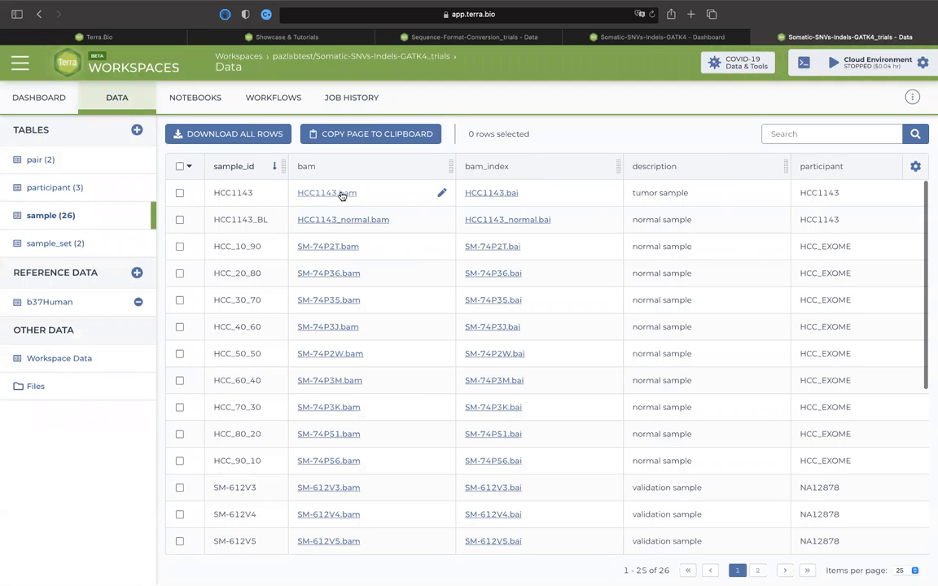
click(180, 193)
click(179, 219)
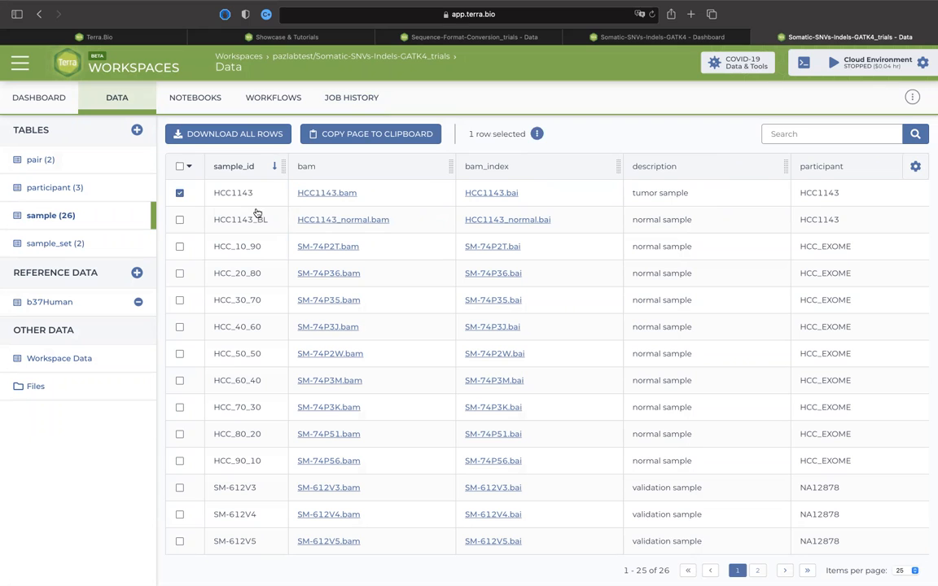
Open the selected samples in IGV with HCC1143.bam and HCC1143_normal.bam, using hg19 as the reference genome.
click(483, 134)
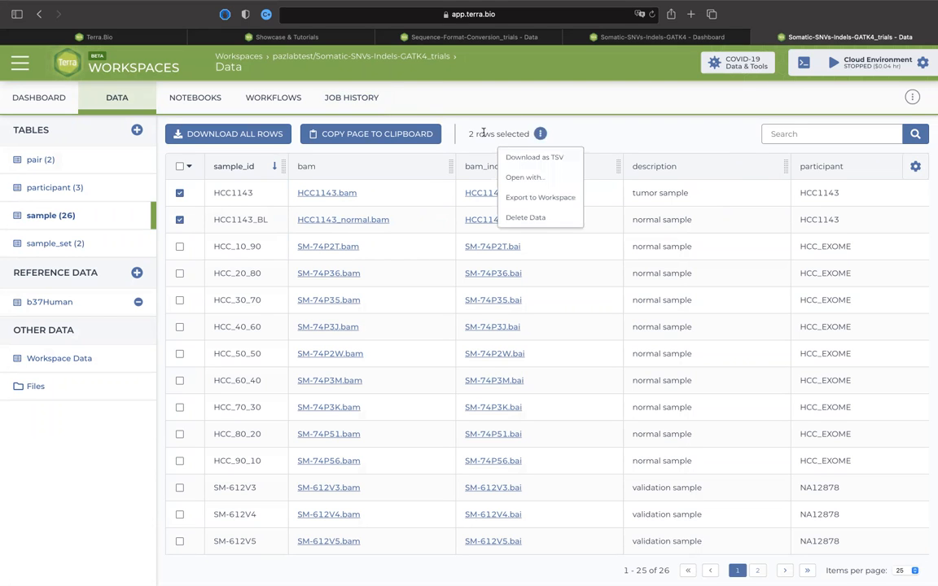
click(534, 176)
click(714, 126)
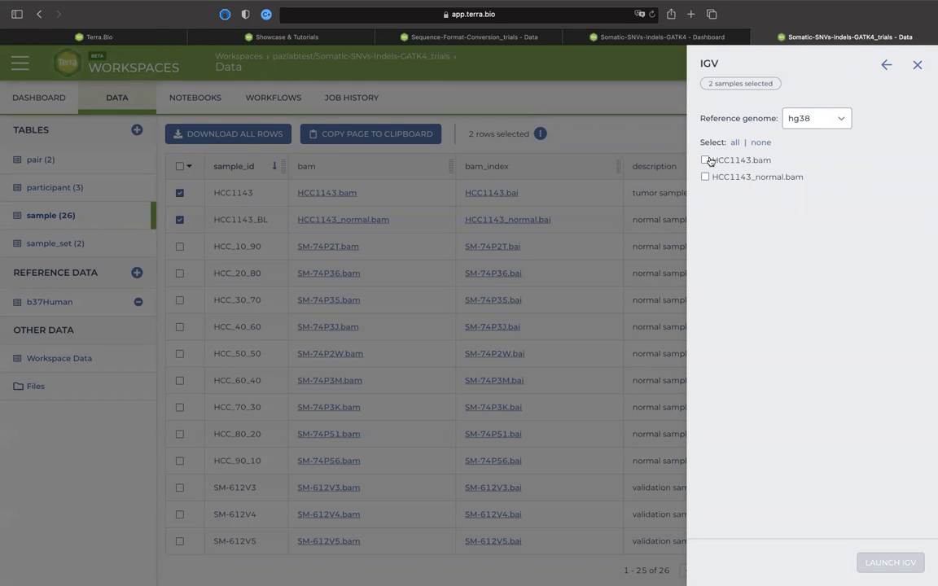
click(705, 160)
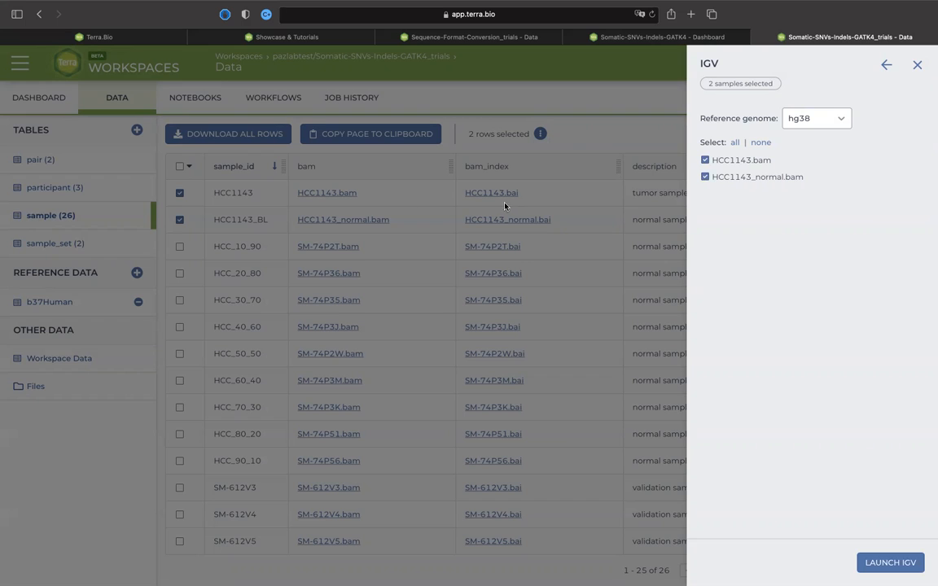
click(830, 120)
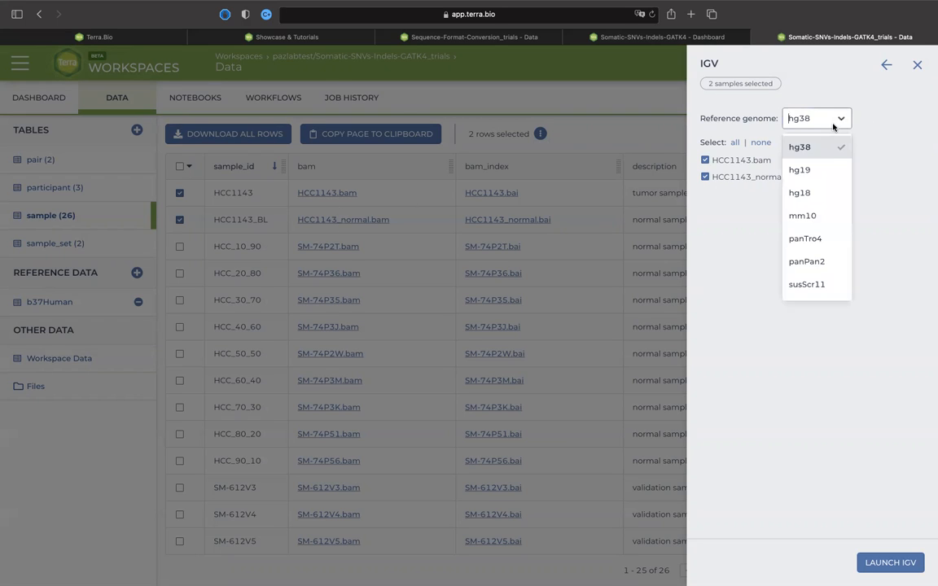
click(820, 168)
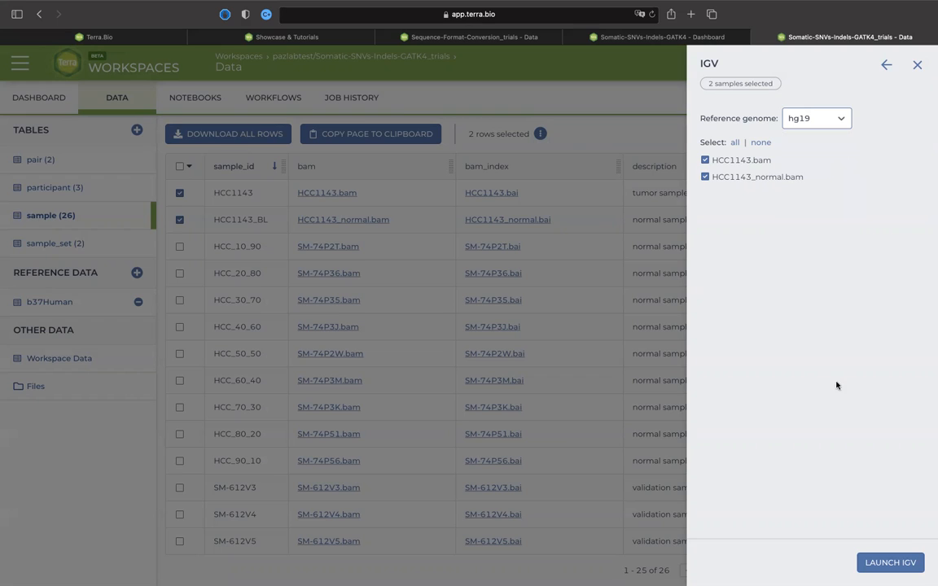
click(891, 563)
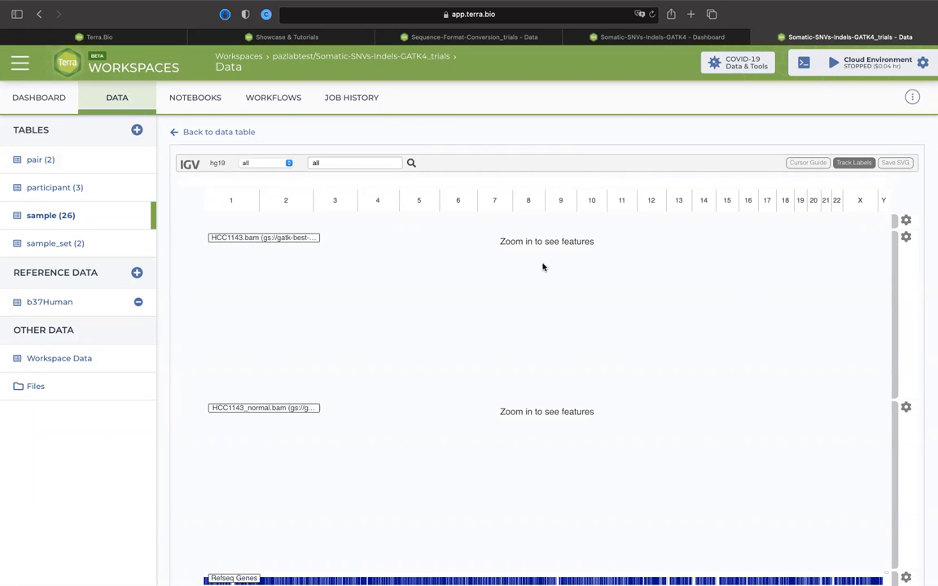
click(480, 270)
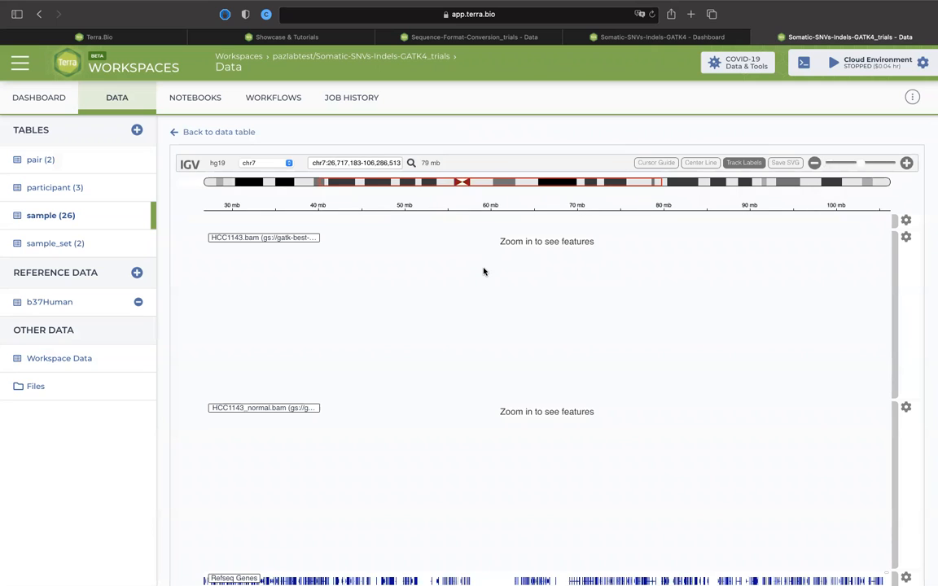
double_click(483, 271)
double_click(483, 271)
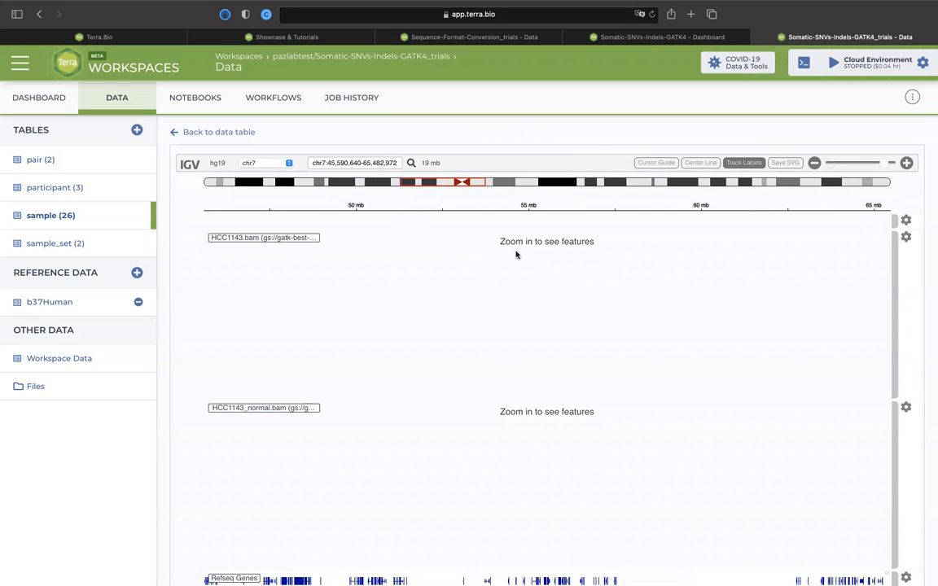
double_click(515, 255)
double_click(516, 254)
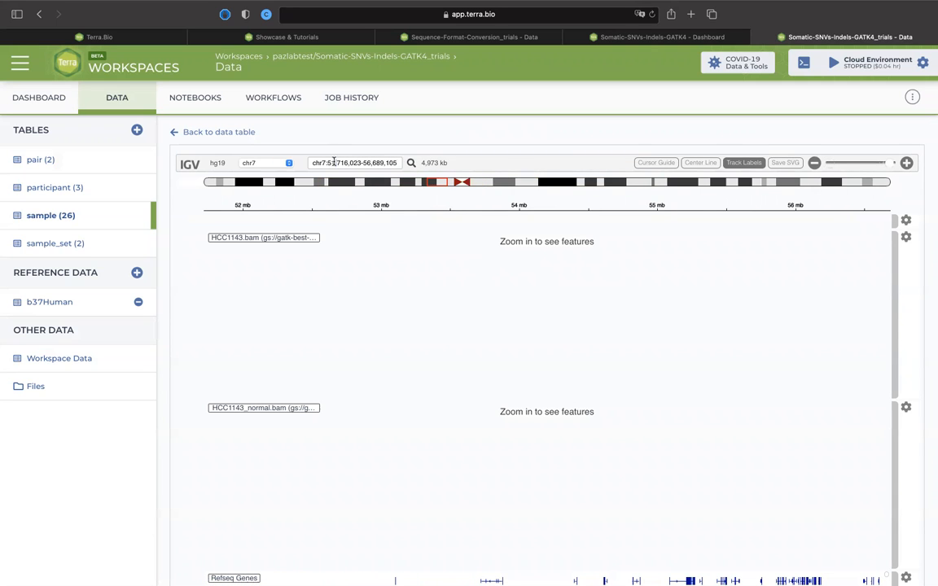
Search for the TP53 gene in IGV to display its locus in both alignment tracks.
triple_click(342, 161)
text(TP53)
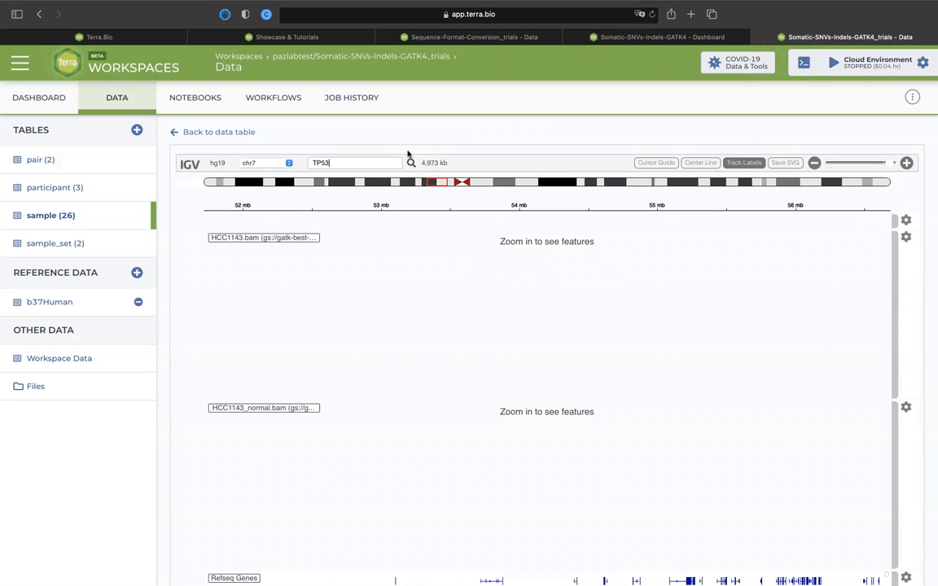
click(411, 163)
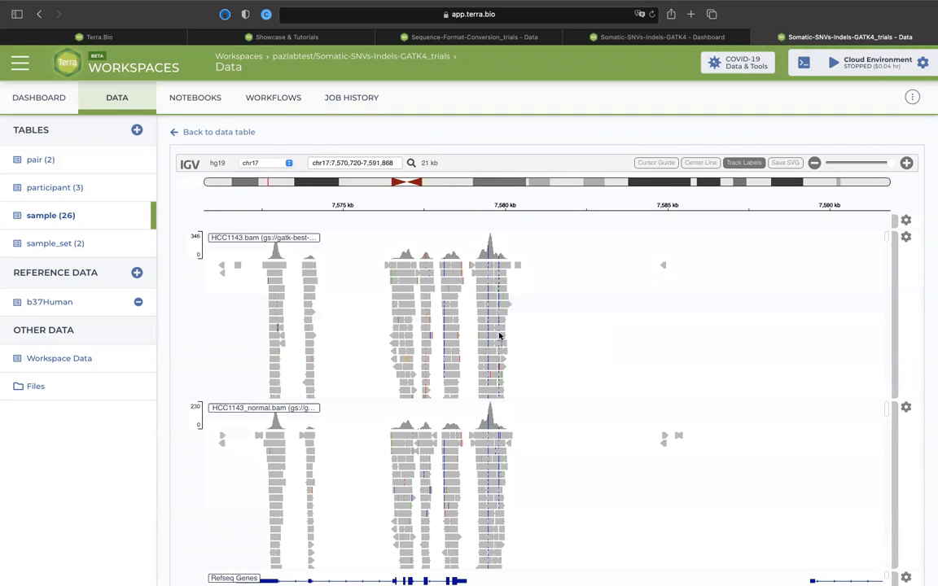
Zoom in on the first coverage peak of the TP53 region and inspect the details of an aligned HCC1143.bam read.
drag(367, 347, 393, 398)
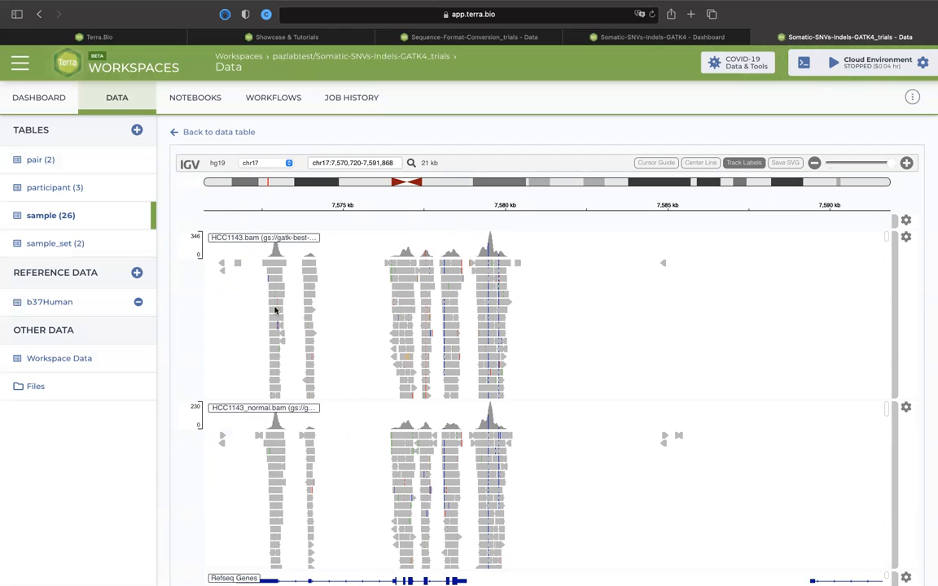
double_click(275, 310)
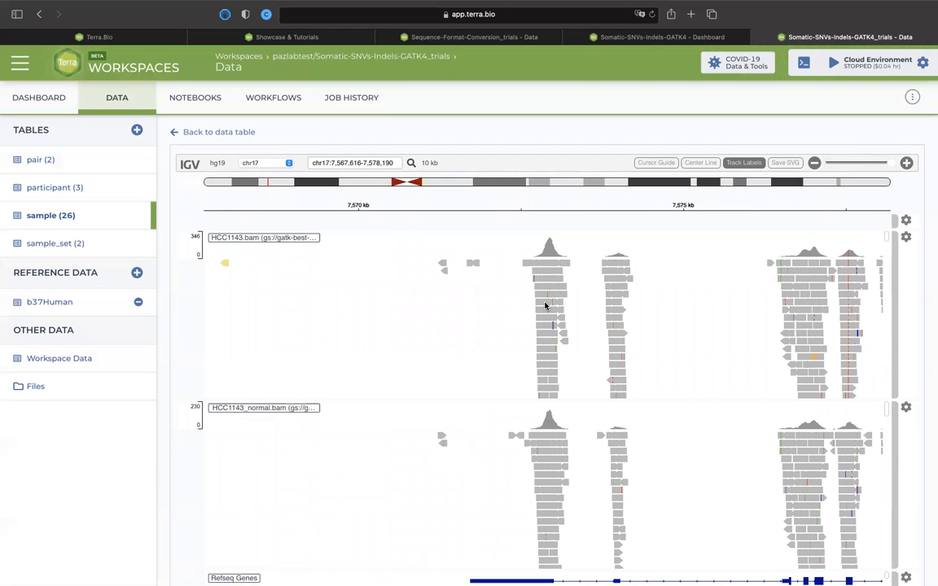
double_click(546, 306)
click(558, 305)
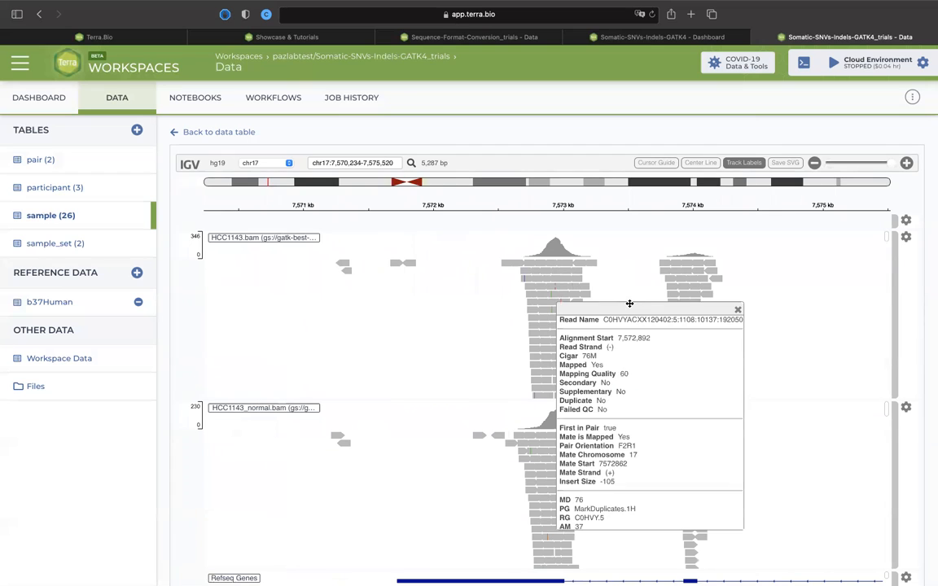
click(641, 263)
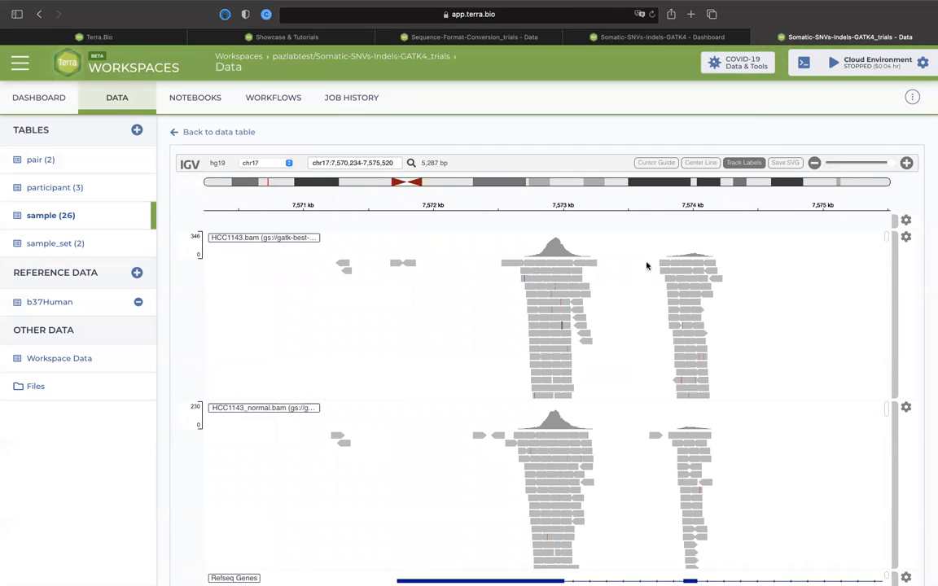
Show the cursor guide and inspect the base counts at the HCC1143.bam coverage peak near 7,573 kb.
click(785, 163)
click(656, 162)
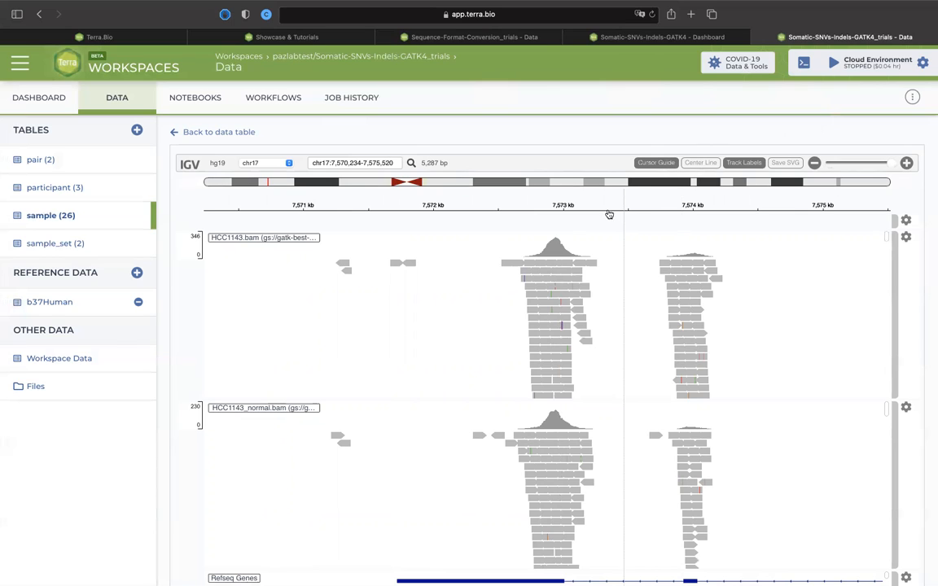
click(558, 244)
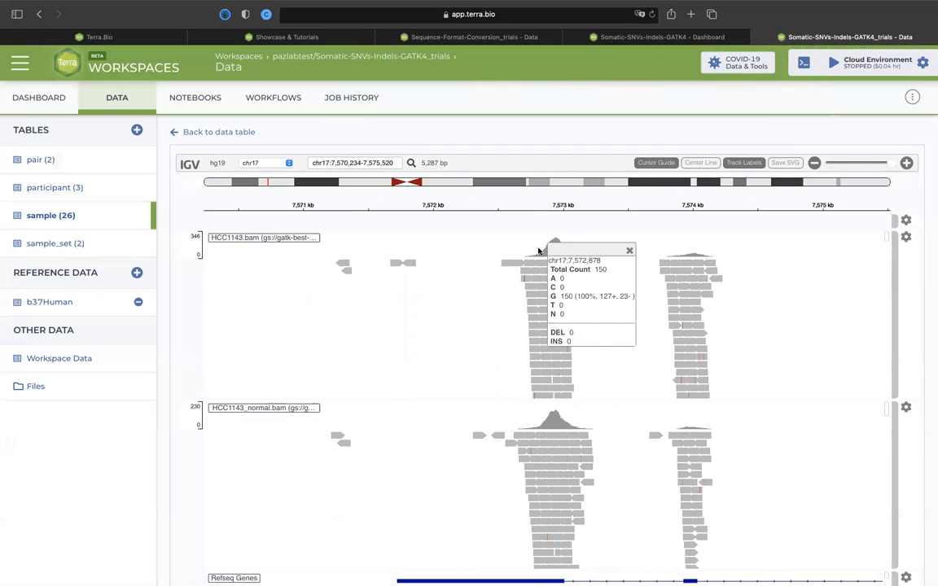
drag(540, 251, 555, 247)
click(504, 254)
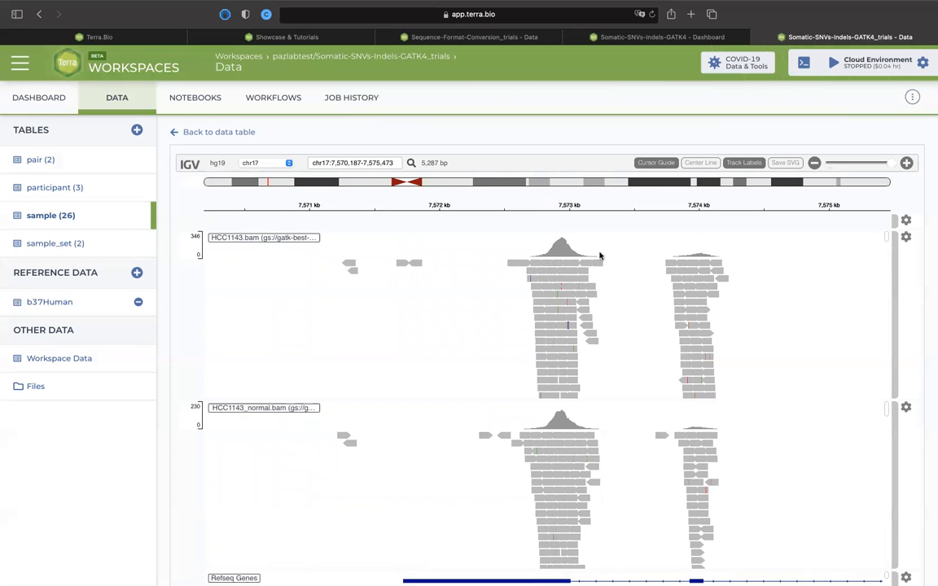
drag(566, 287, 539, 288)
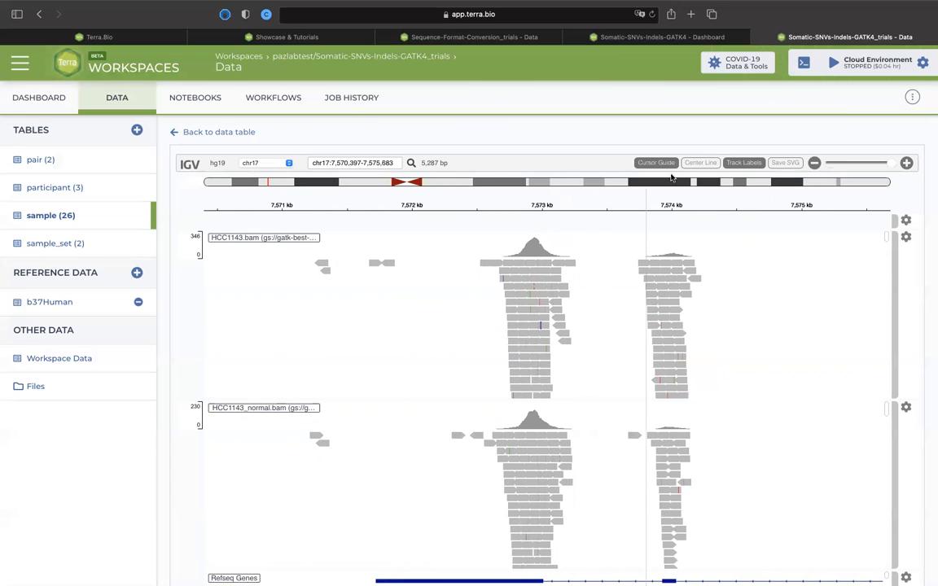
Show the center line to align the reads against it, and hide both the cursor guide and the center line.
click(706, 163)
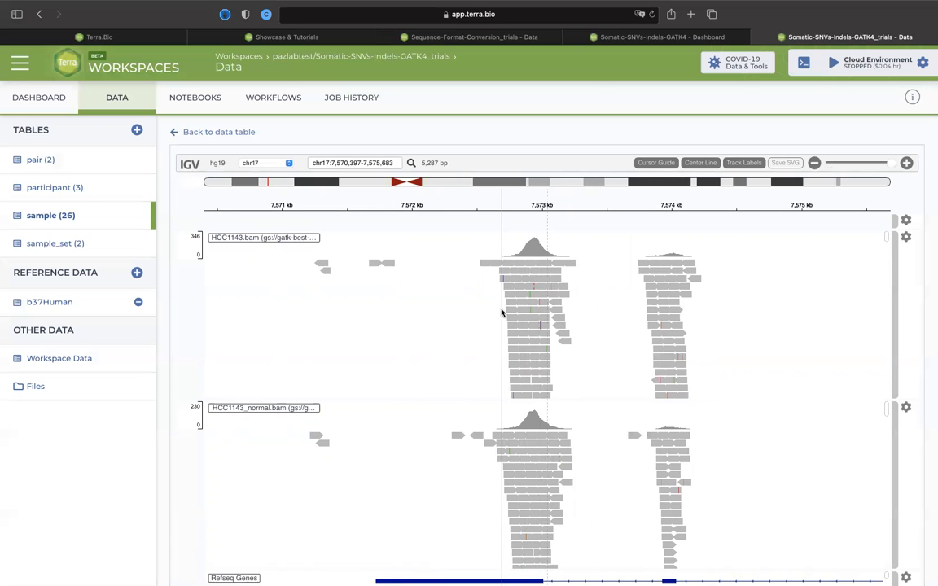
drag(503, 314, 548, 294)
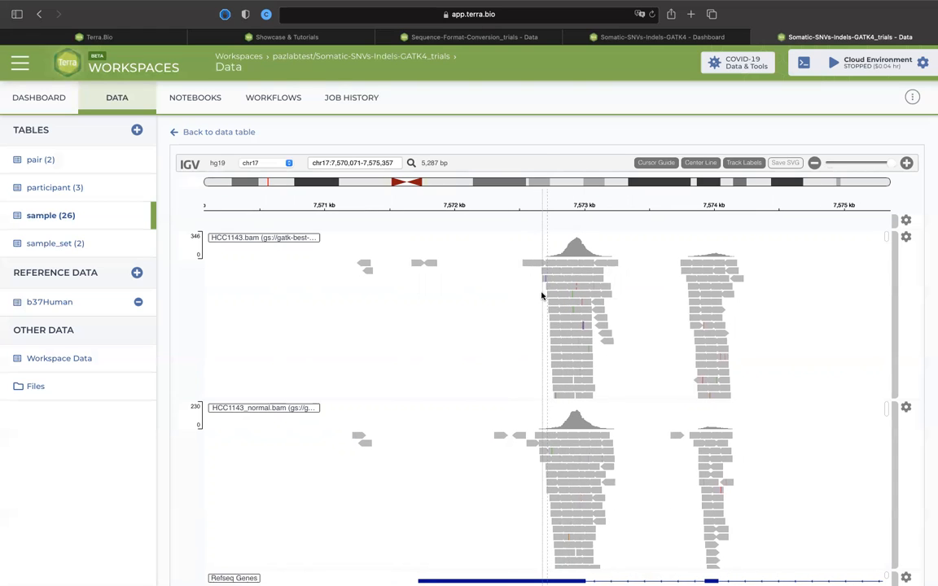
click(656, 164)
drag(491, 322, 451, 320)
drag(510, 280, 542, 275)
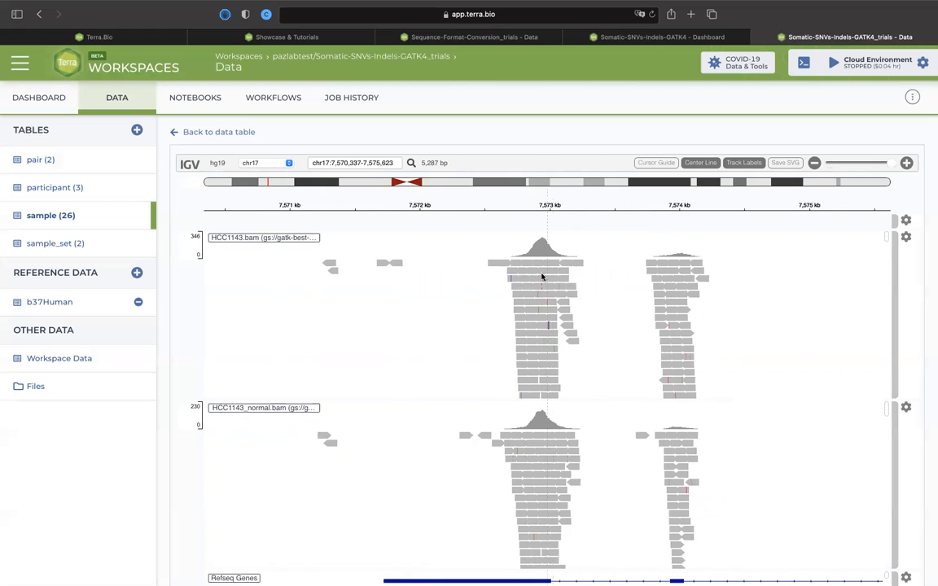
Show the center line and zoom in around chr17:7,572,700 until the individual reference bases are readable.
click(695, 164)
drag(591, 310, 610, 307)
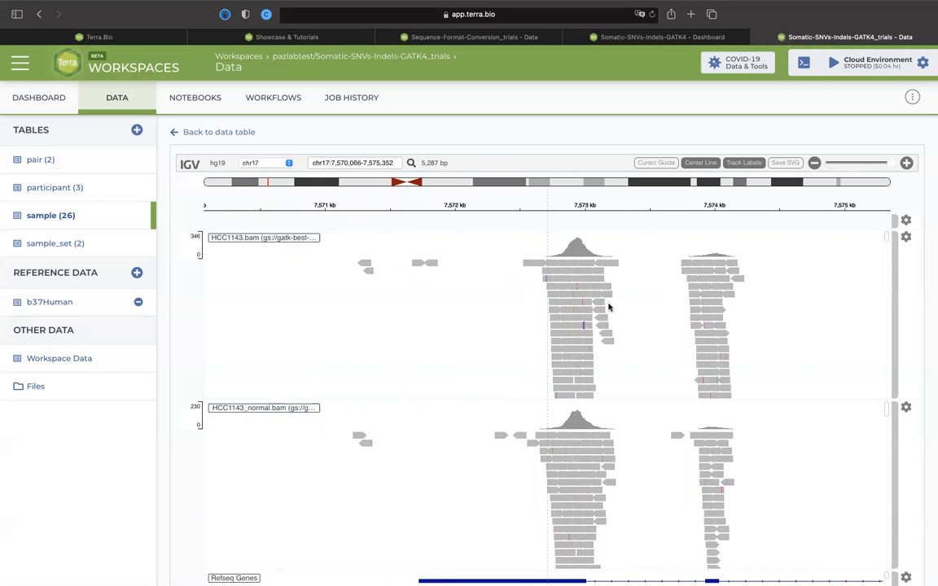
click(907, 164)
click(907, 164)
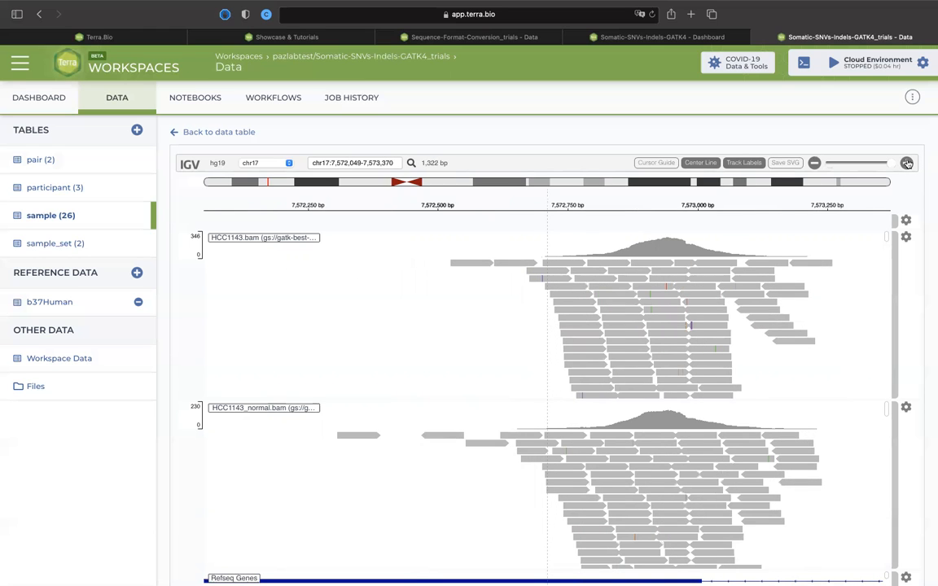
click(907, 163)
click(907, 163)
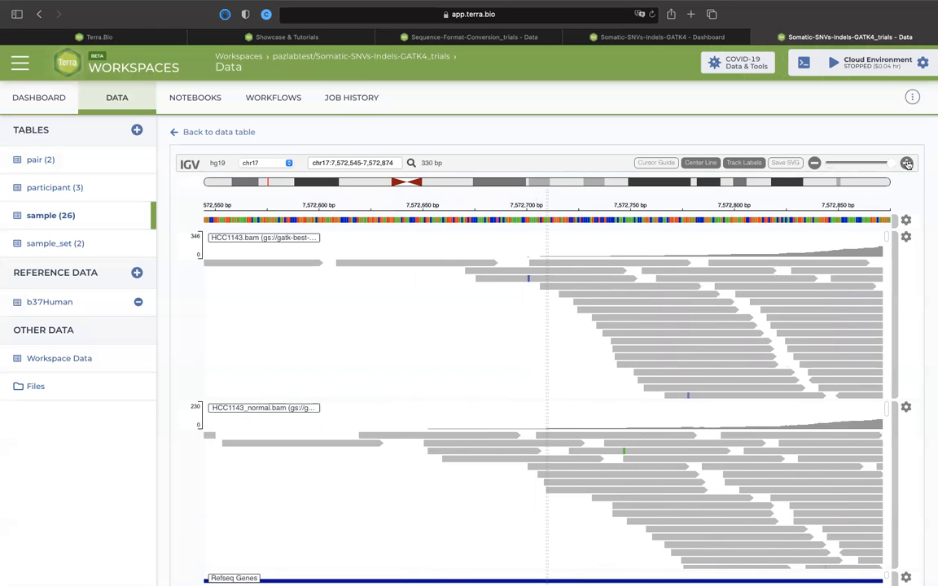
click(907, 164)
click(907, 163)
drag(707, 318, 797, 310)
drag(710, 317, 690, 318)
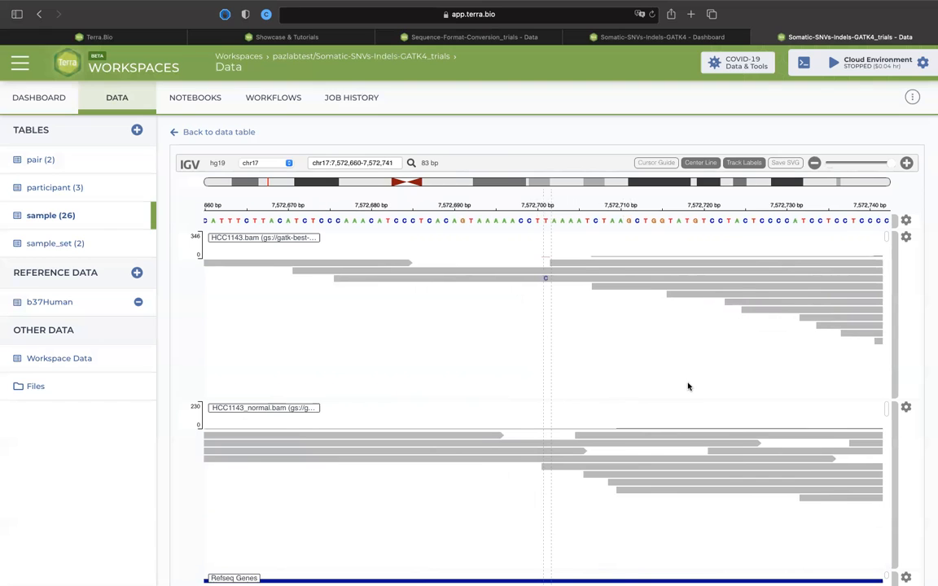
Examine the stacked reads and the Refseq Genes track, and zoom back out to a 5,287 bp window of TP53.
scroll(686, 385, down, 1)
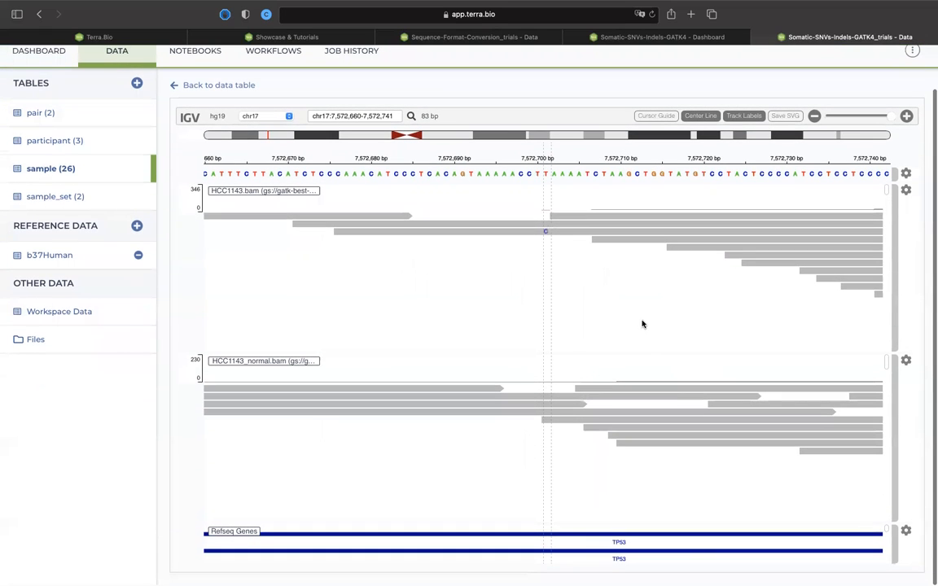
scroll(634, 270, down, 3)
drag(631, 256, 624, 178)
drag(639, 249, 646, 314)
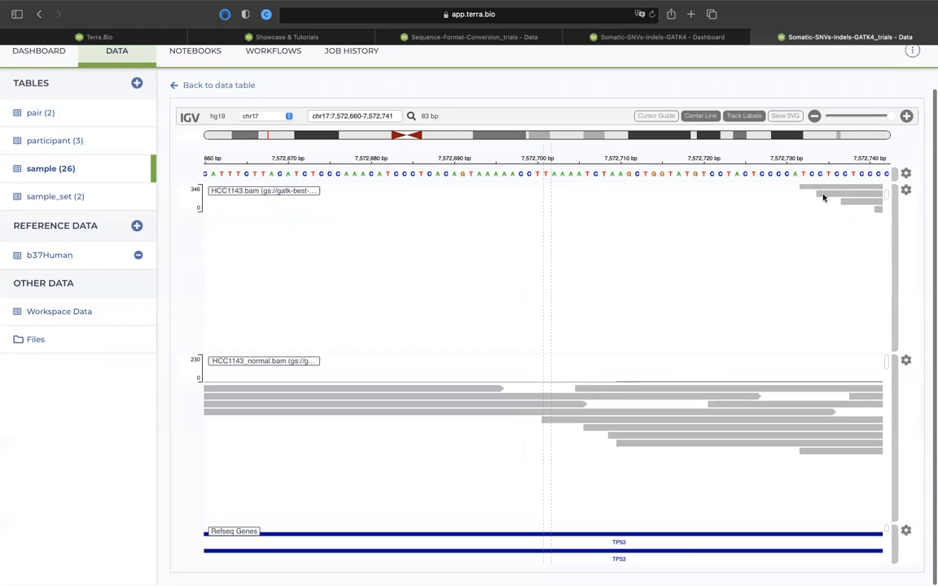
click(814, 115)
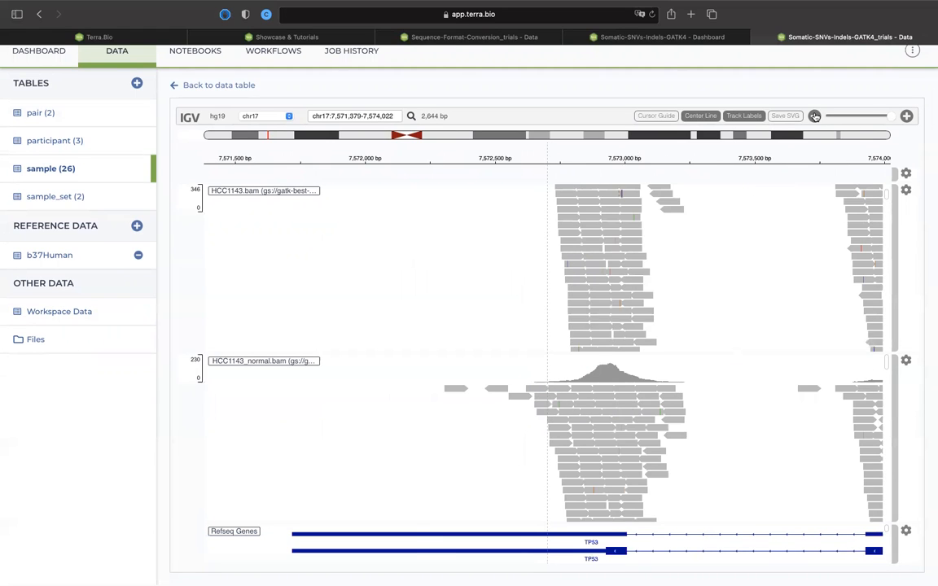
click(815, 115)
scroll(613, 325, up, 3)
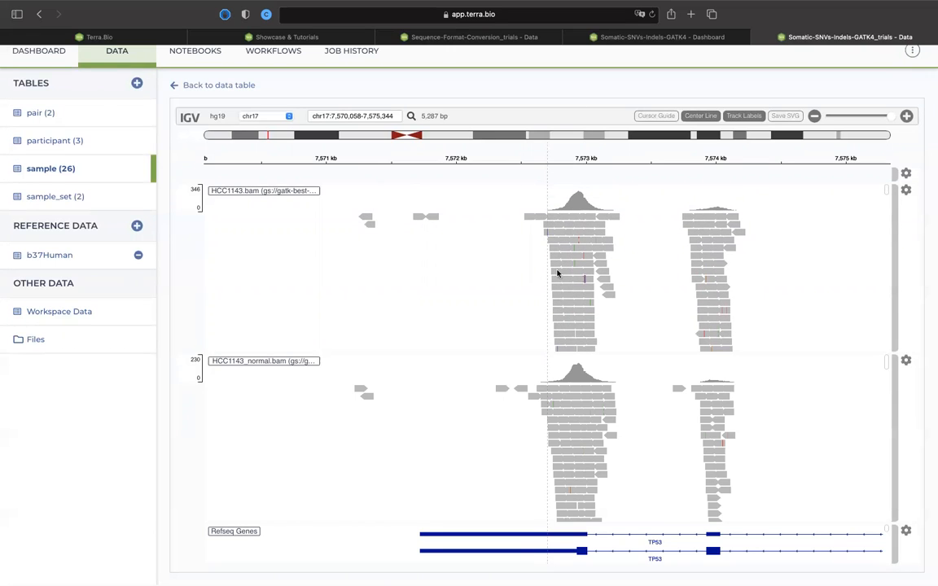
Examine the stacked HCC1143.bam reads across the 5,287 bp TP53 window.
scroll(561, 219, down, 2)
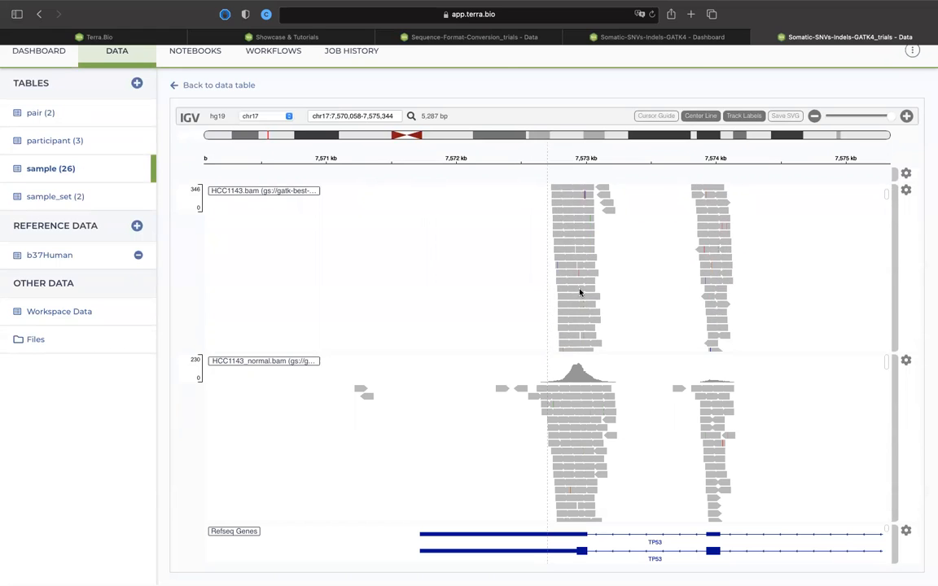
scroll(578, 261, down, 2)
scroll(586, 241, down, 4)
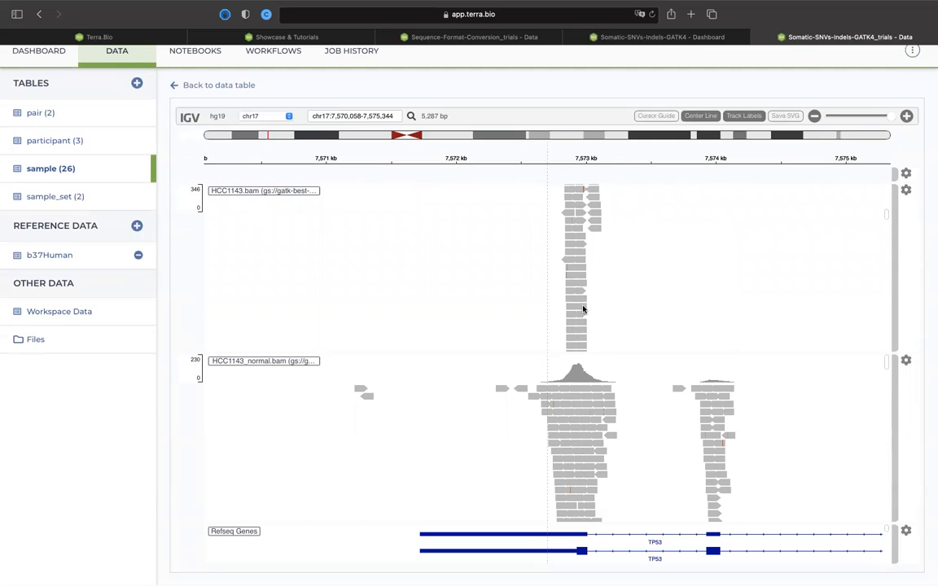
scroll(582, 285, down, 2)
Examine the stacked HCC1143_normal.bam reads through to the end of the pileup.
scroll(580, 452, down, 5)
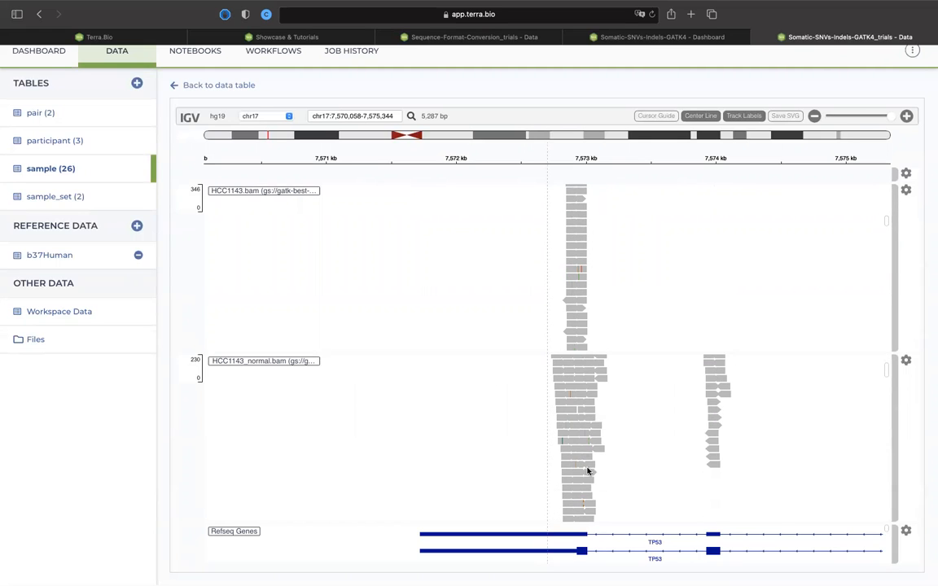
scroll(592, 454, down, 5)
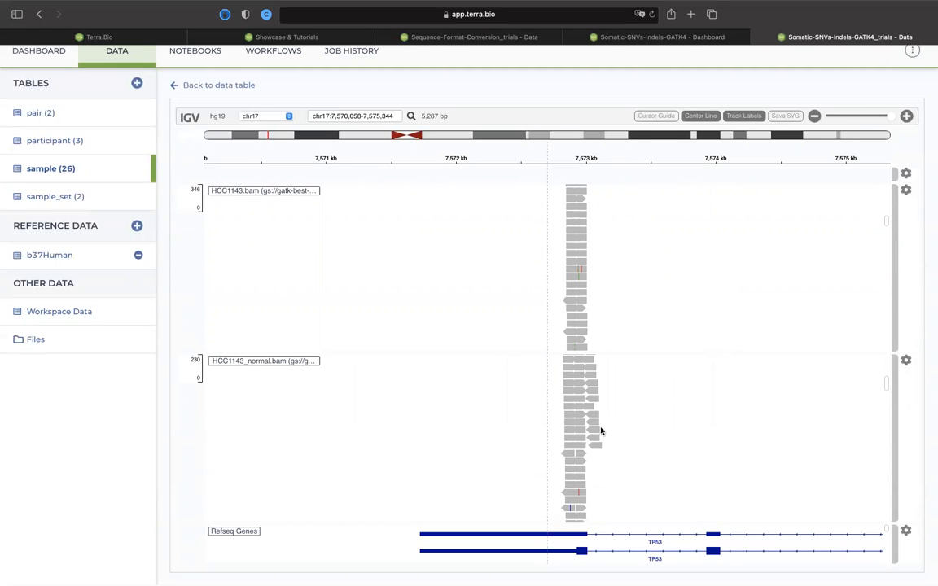
scroll(600, 426, down, 3)
scroll(600, 425, down, 3)
scroll(594, 458, down, 5)
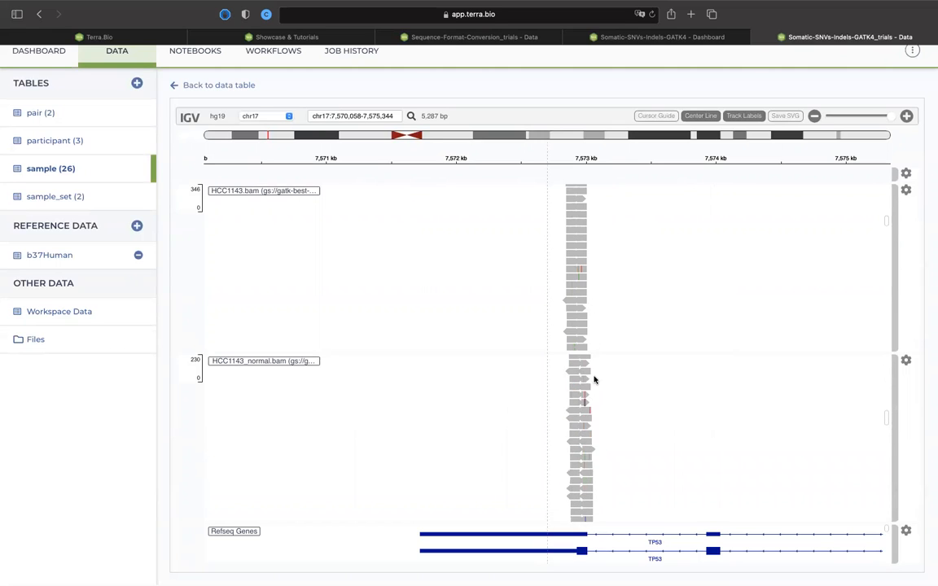
scroll(594, 391, down, 5)
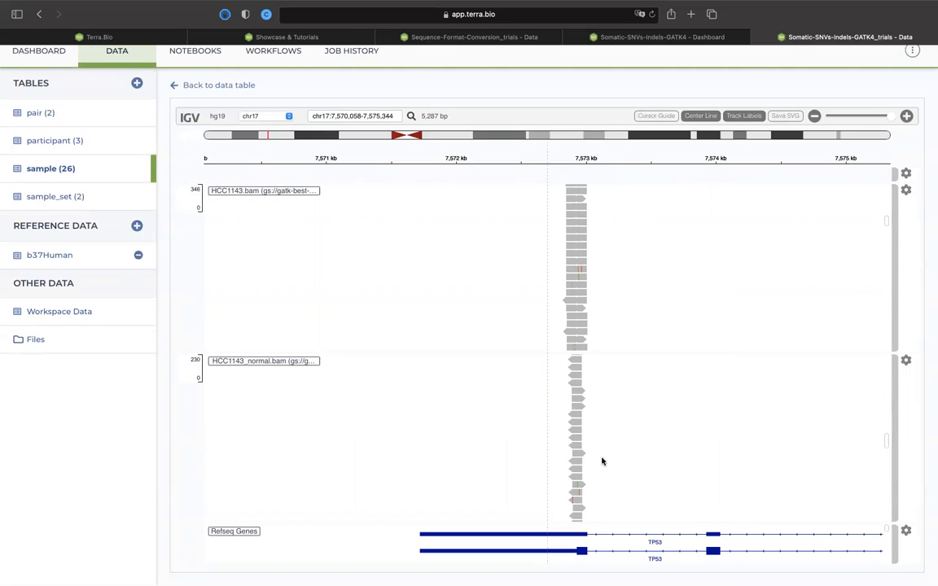
scroll(595, 407, down, 5)
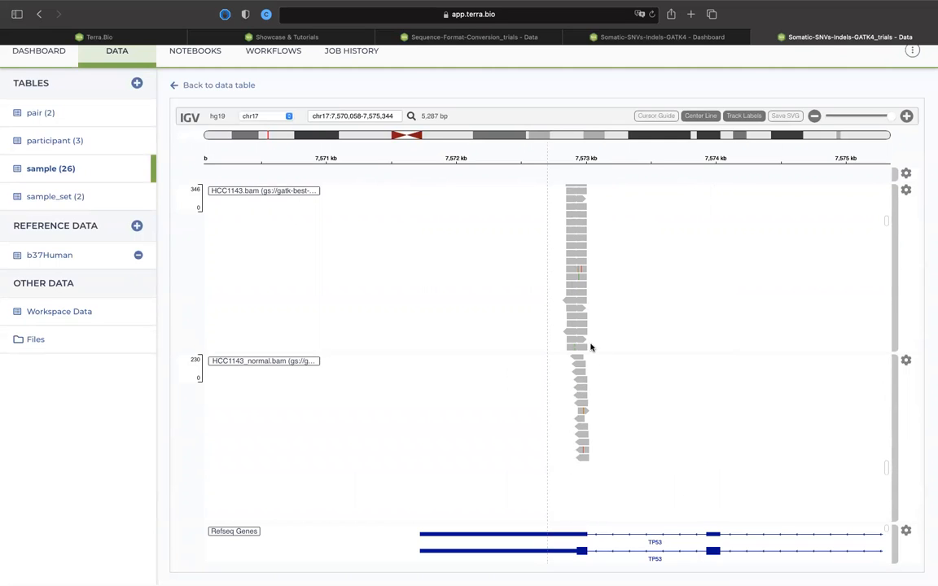
Review the reads back up both alignment tracks to the HCC1143.bam coverage plot.
scroll(598, 415, up, 3)
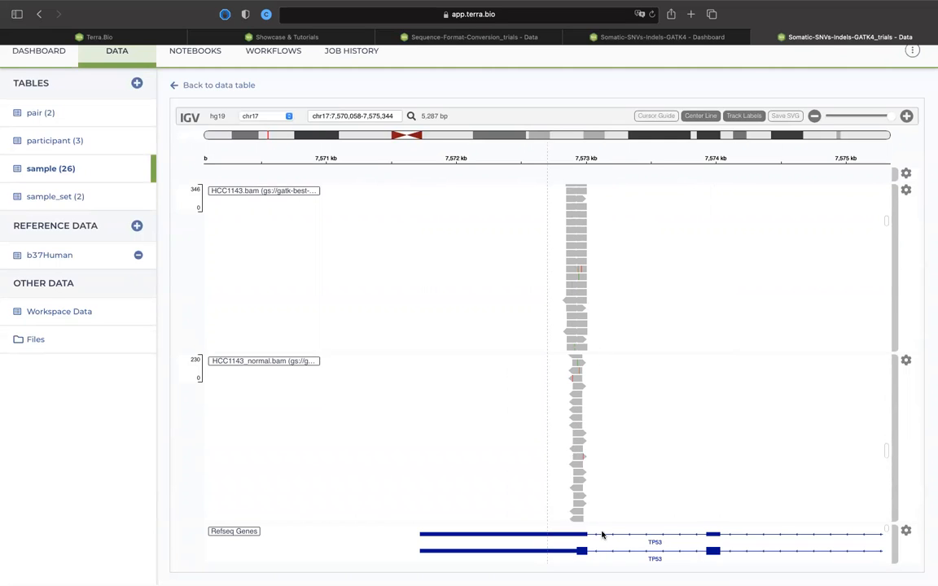
scroll(609, 455, up, 2)
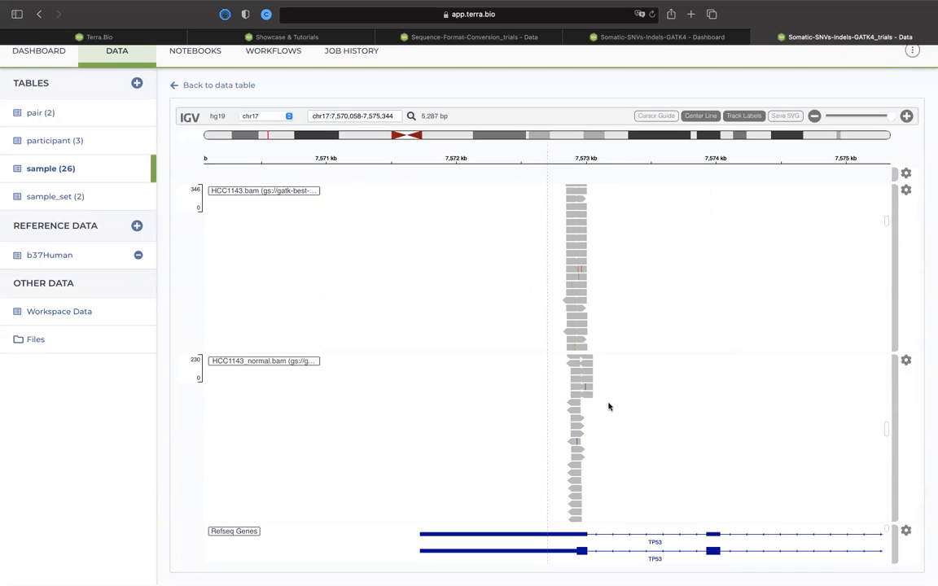
scroll(614, 439, up, 3)
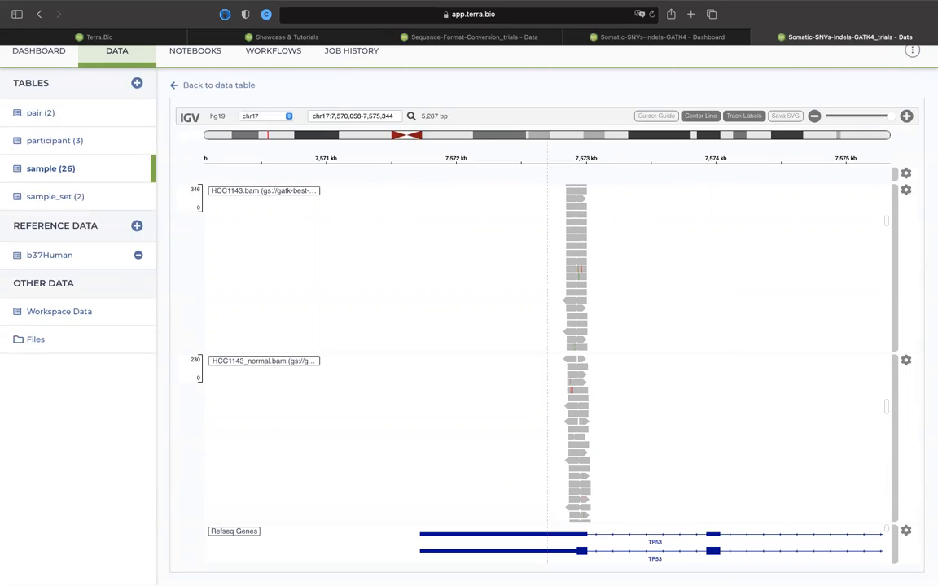
scroll(624, 427, up, 2)
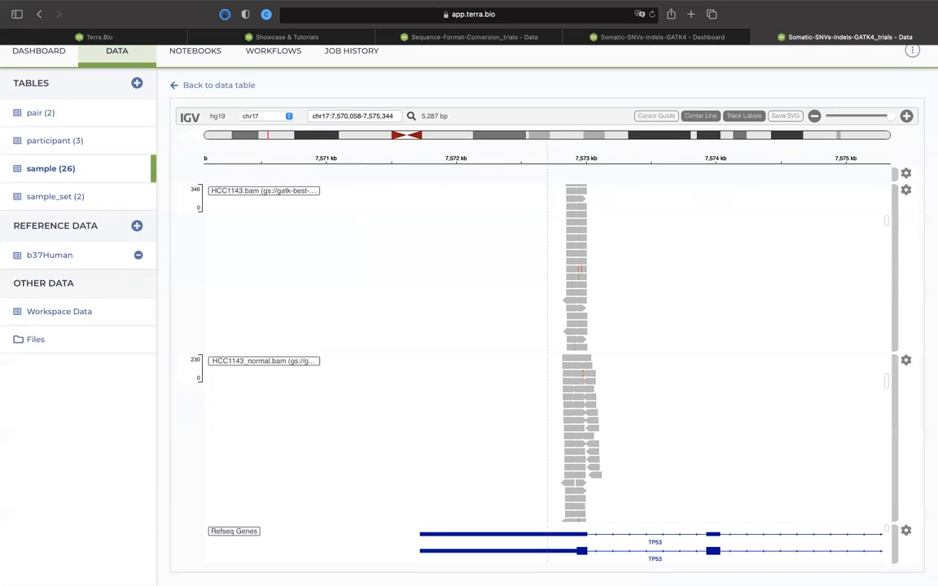
scroll(642, 456, up, 3)
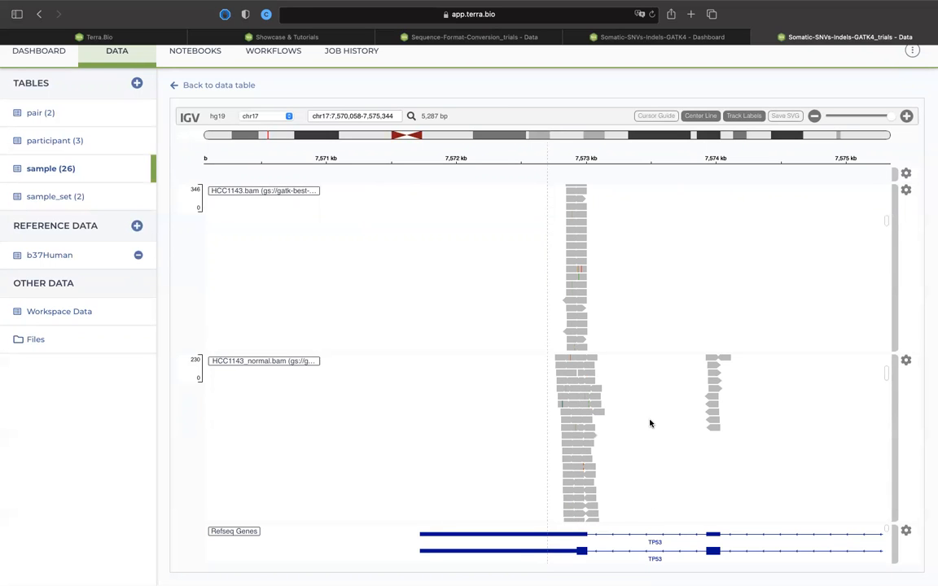
scroll(654, 263, up, 2)
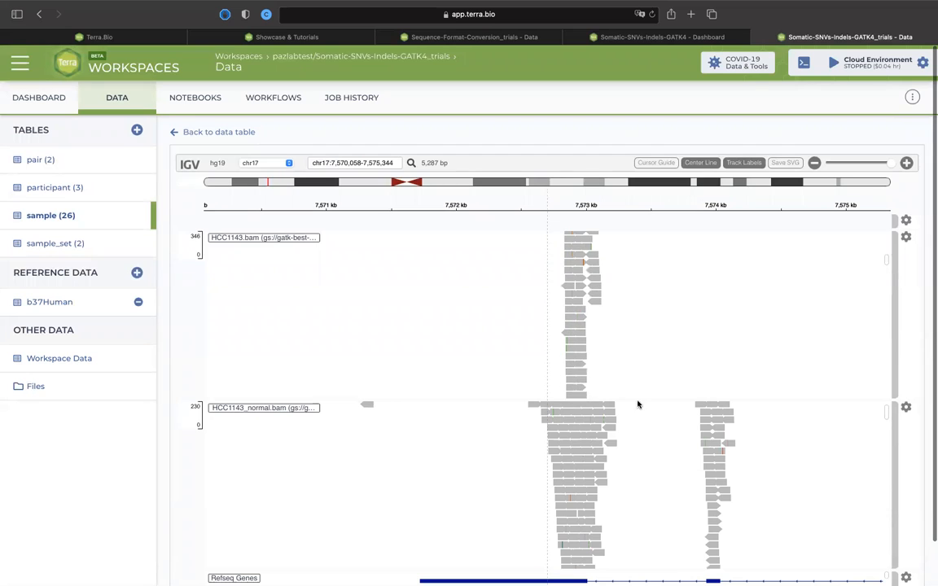
scroll(630, 267, up, 3)
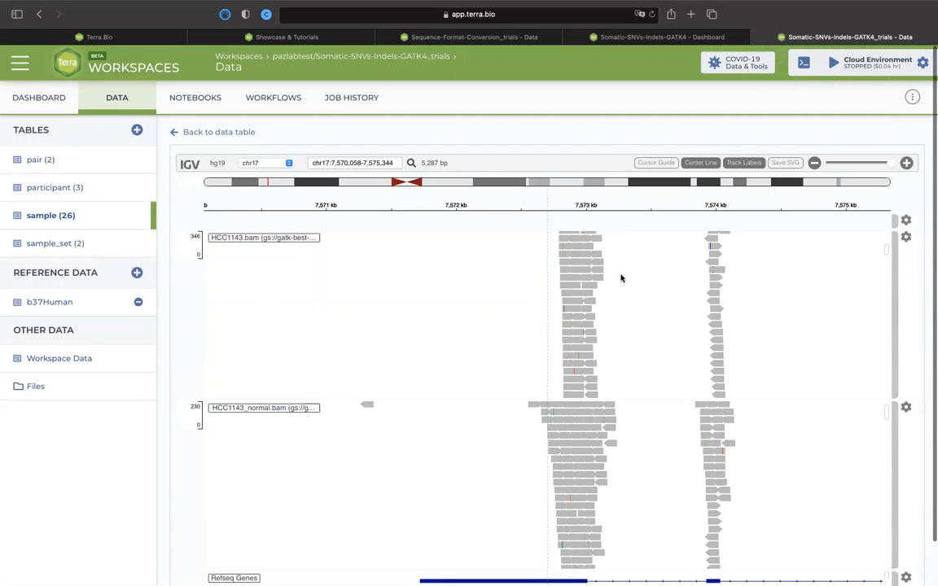
scroll(634, 314, up, 2)
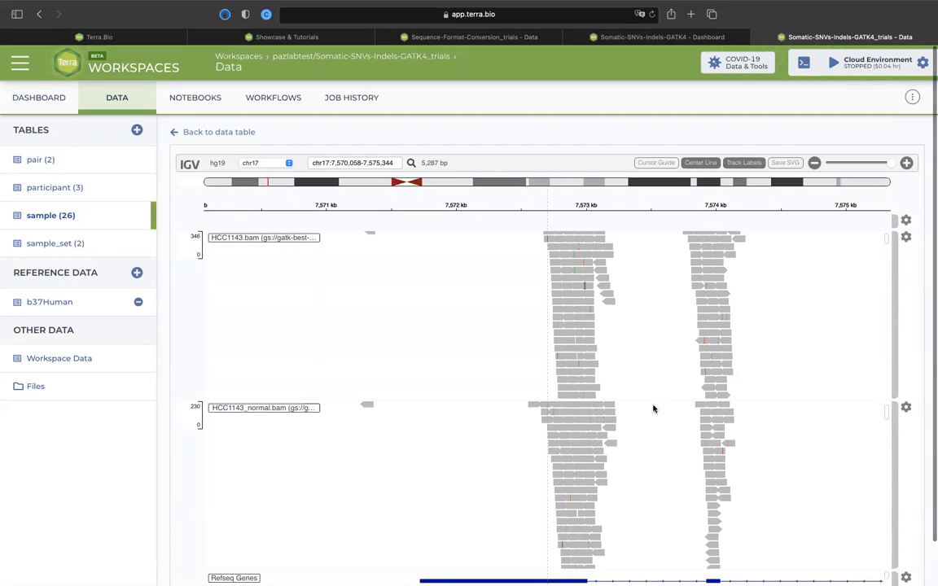
scroll(652, 359, up, 2)
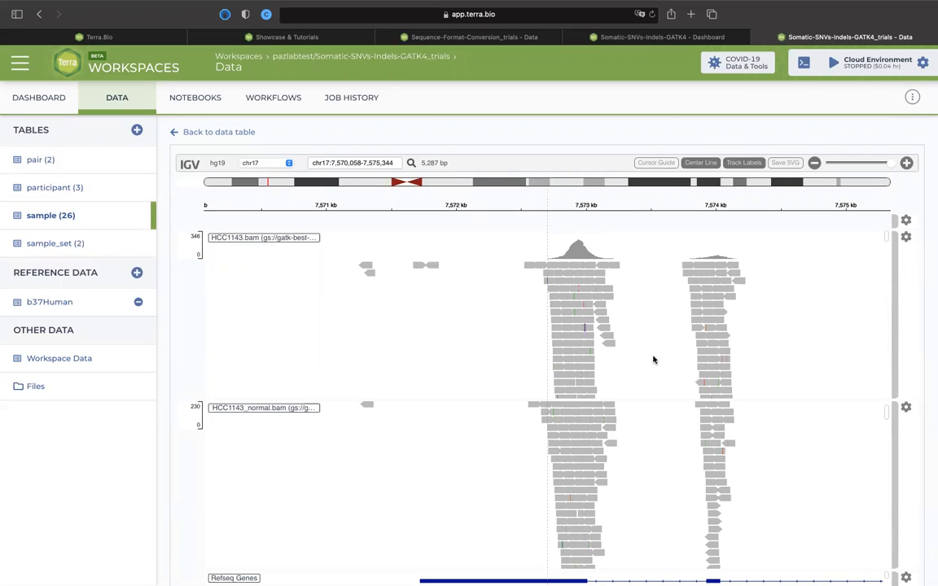
Zoom in to a 1,322 bp window and align the HCC1143.bam coverage peak with the center line.
click(906, 163)
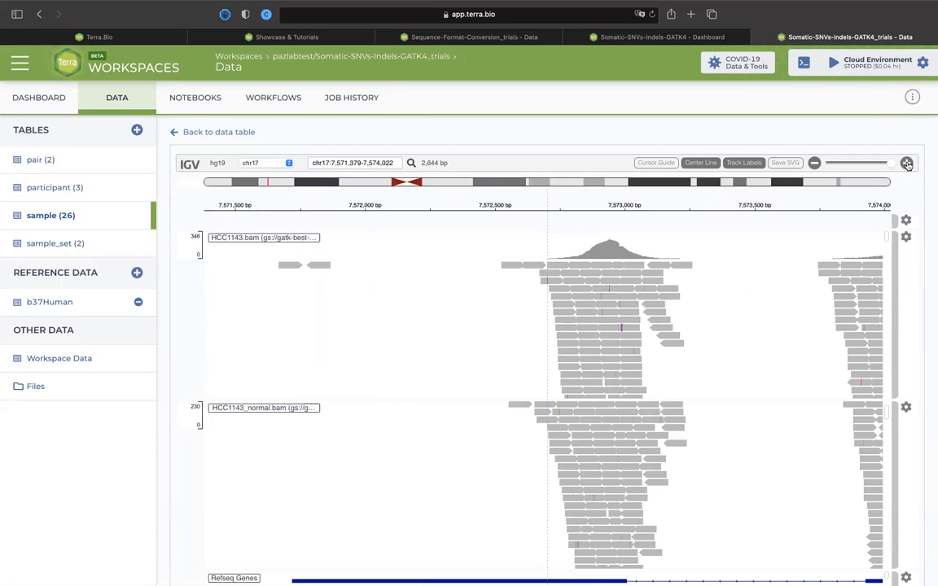
click(906, 163)
drag(512, 300, 448, 297)
drag(606, 337, 644, 330)
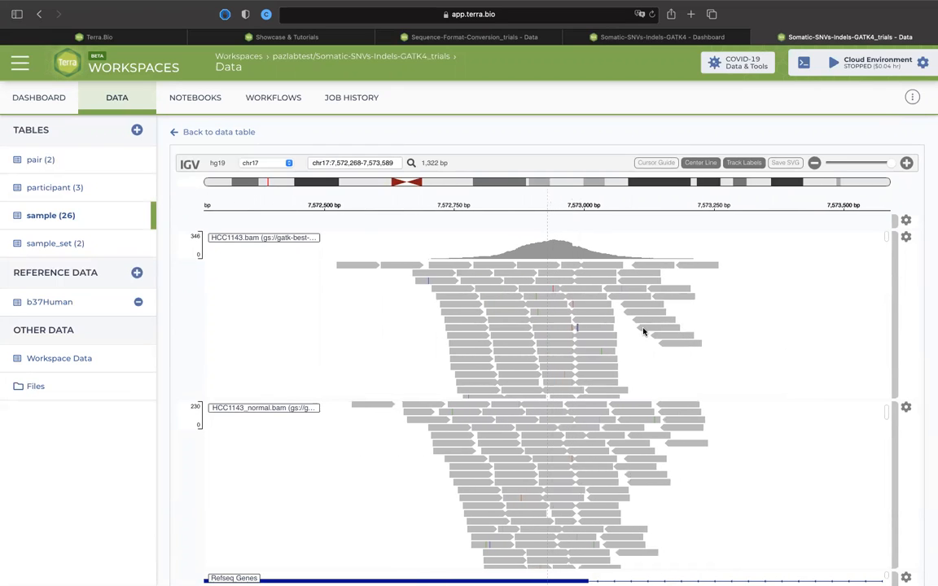
scroll(640, 333, right, 1)
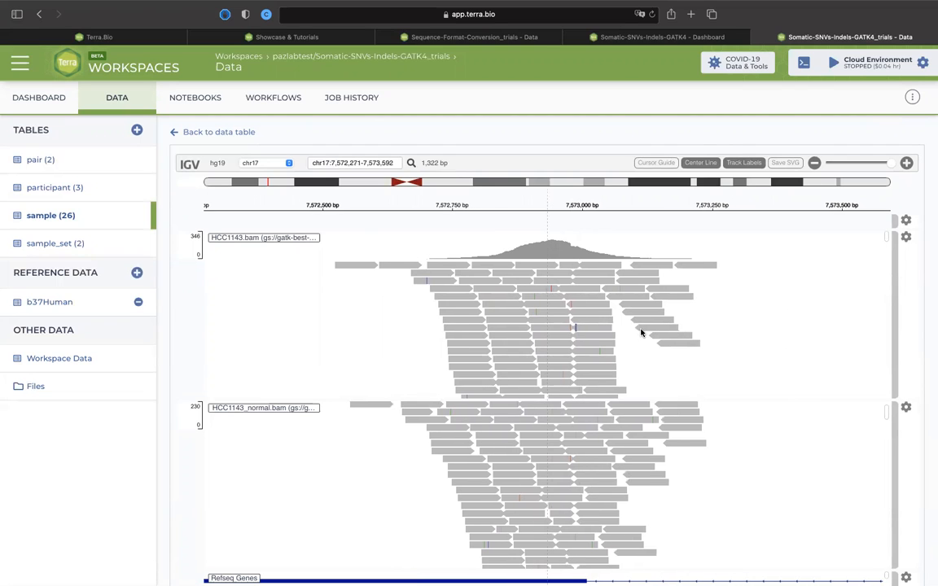
scroll(641, 332, right, 2)
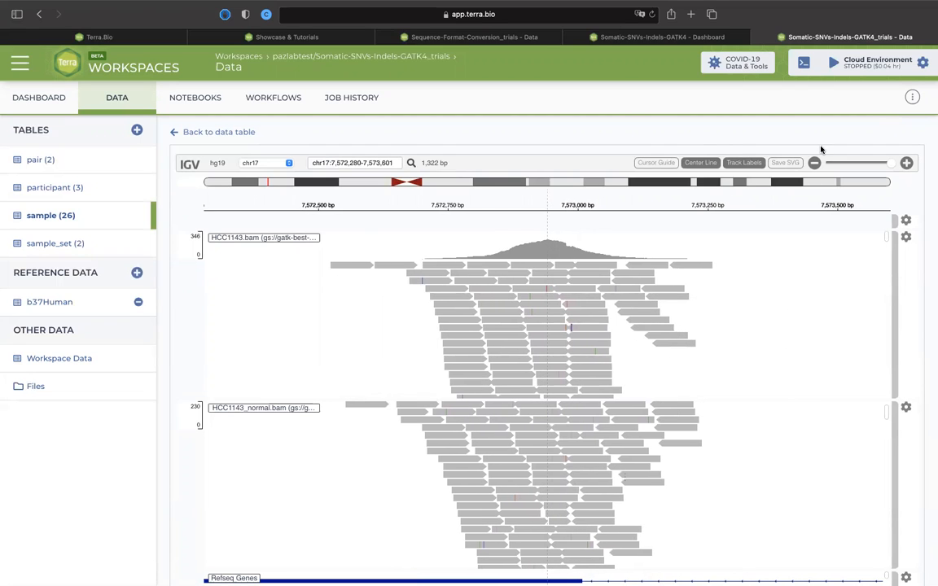
Zoom in to a 165 bp window and align the red mismatched base in HCC1143.bam with the center line.
double_click(905, 163)
click(906, 164)
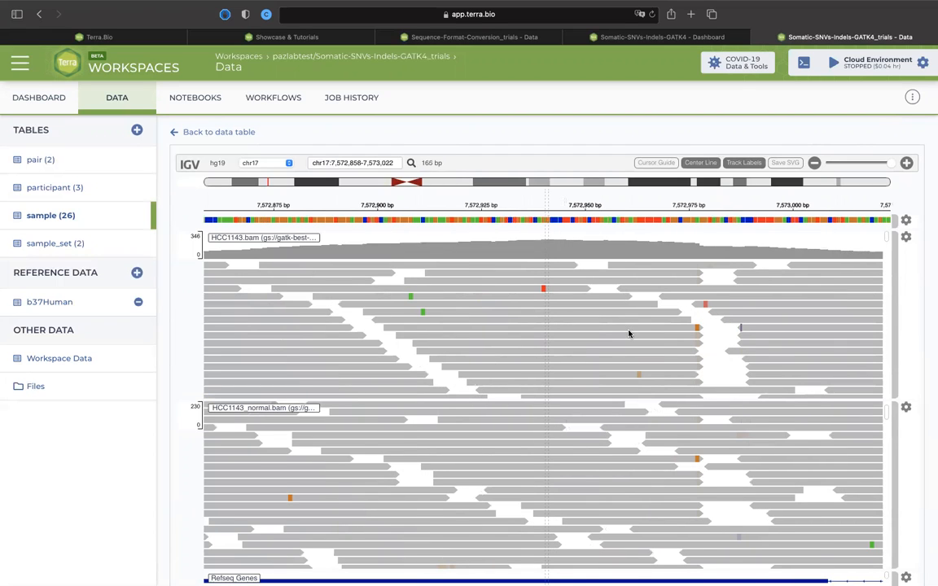
scroll(648, 334, left, 1)
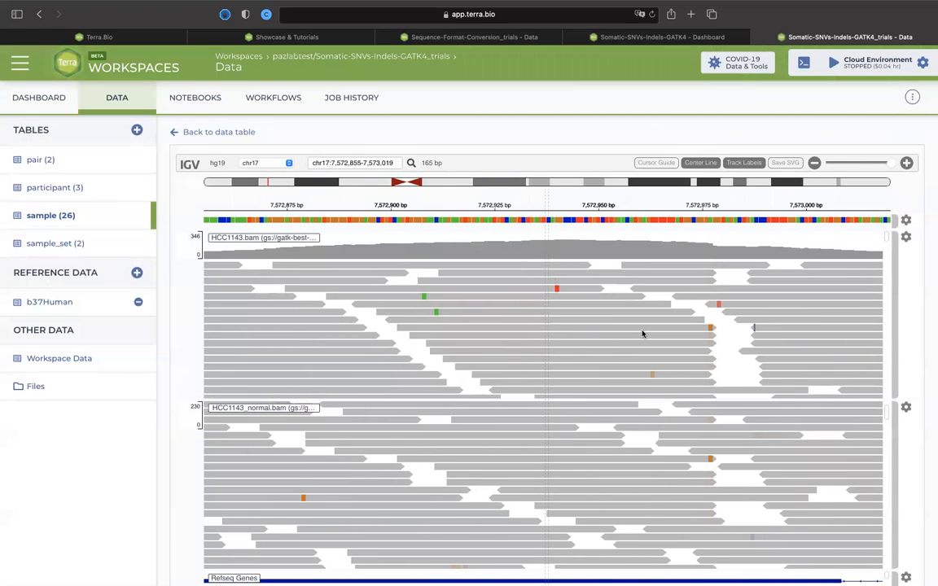
drag(636, 334, 633, 334)
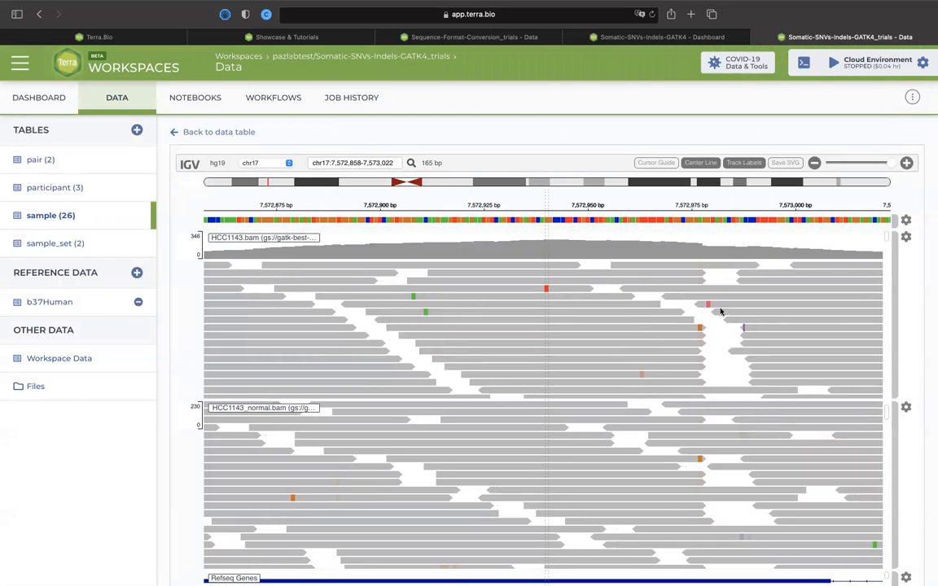
Zoom back out to a 1,322 bp window and look further down the HCC1143.bam reads.
click(815, 164)
click(815, 164)
click(815, 163)
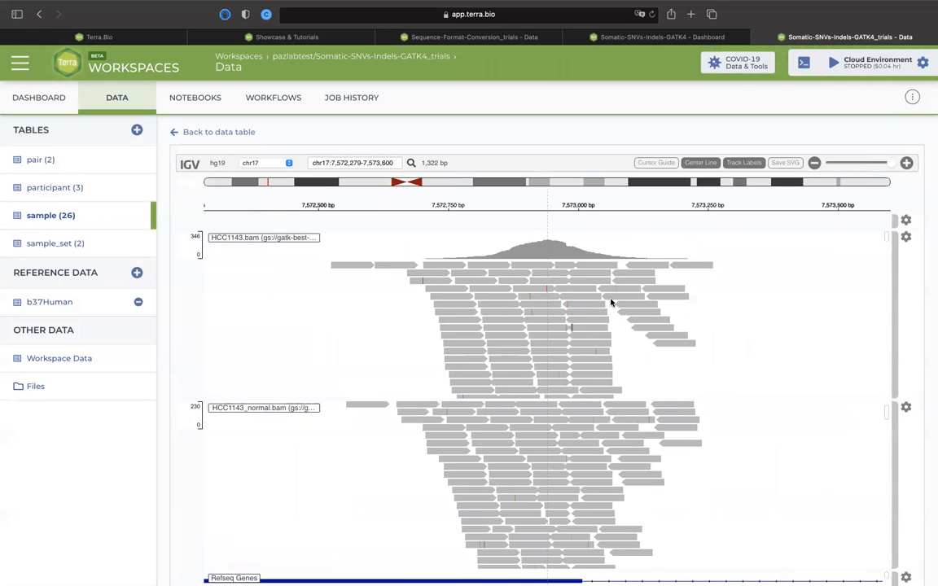
scroll(562, 366, down, 3)
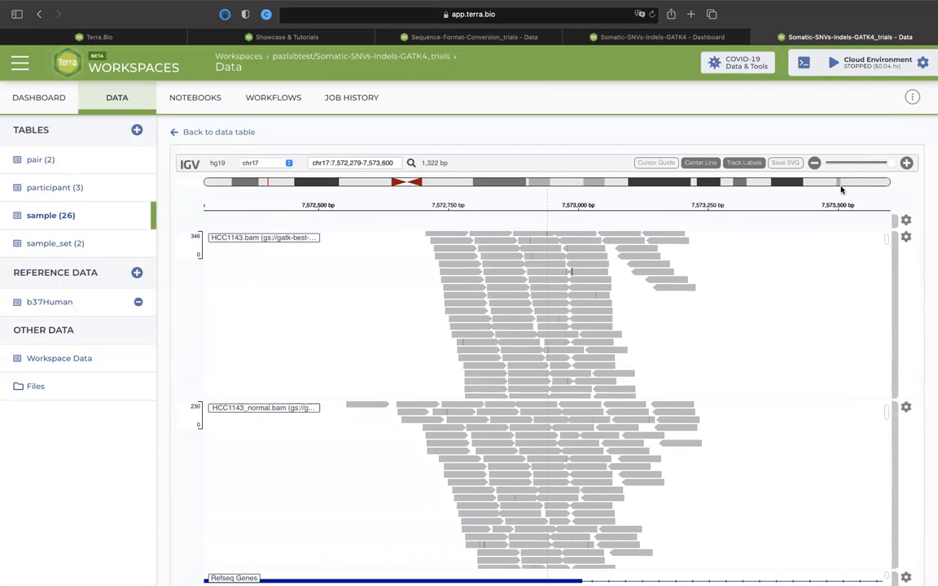
Zoom in to chr17:7,572,858-7,573,022 and examine the HCC1143.bam reads for colored mismatched bases.
click(907, 163)
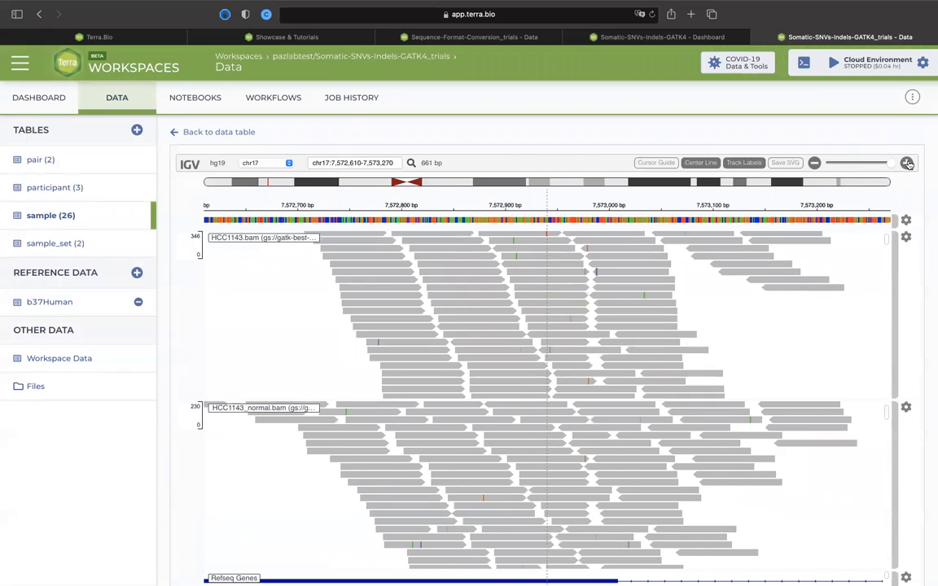
click(907, 163)
click(907, 162)
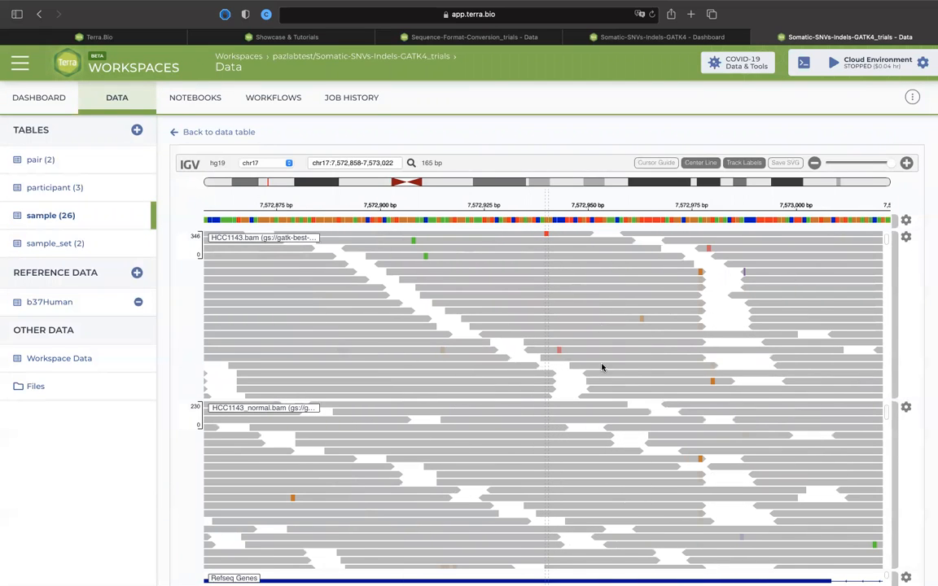
scroll(599, 326, down, 2)
scroll(578, 322, down, 2)
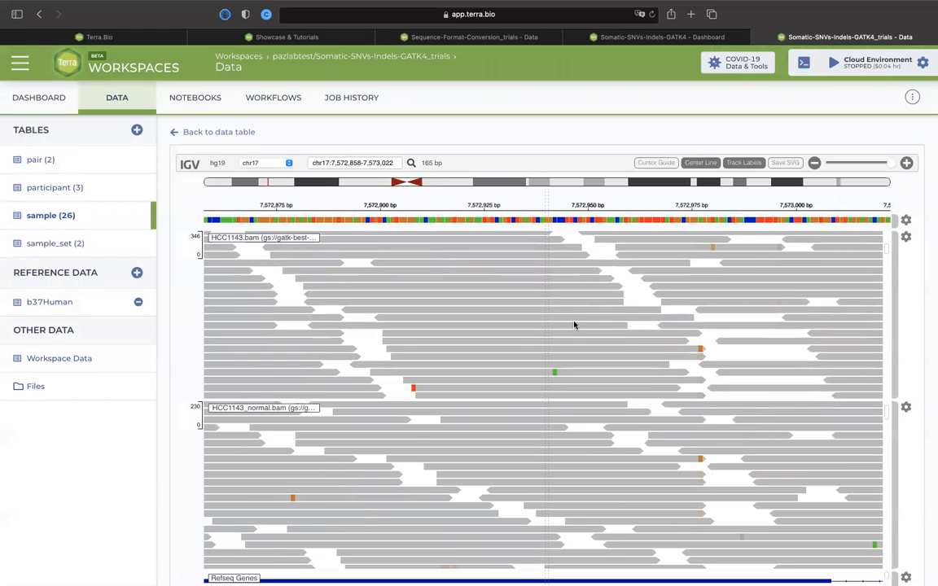
scroll(574, 324, down, 5)
scroll(563, 311, down, 3)
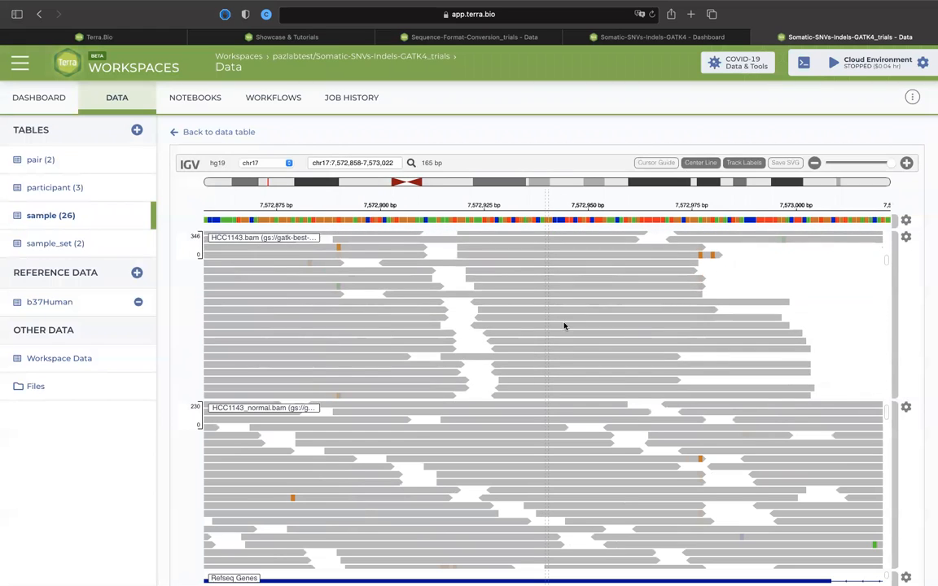
scroll(563, 293, down, 3)
scroll(562, 314, down, 10)
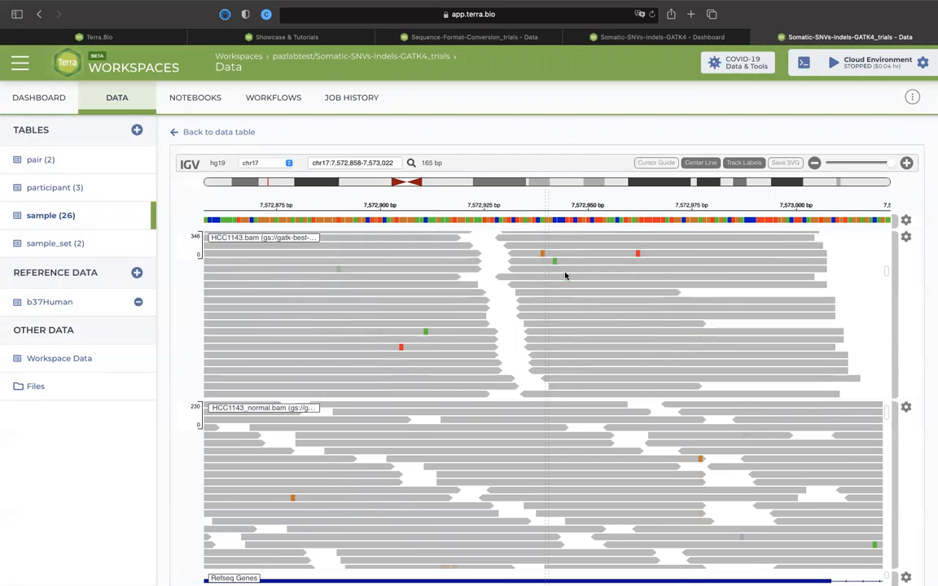
scroll(570, 310, down, 8)
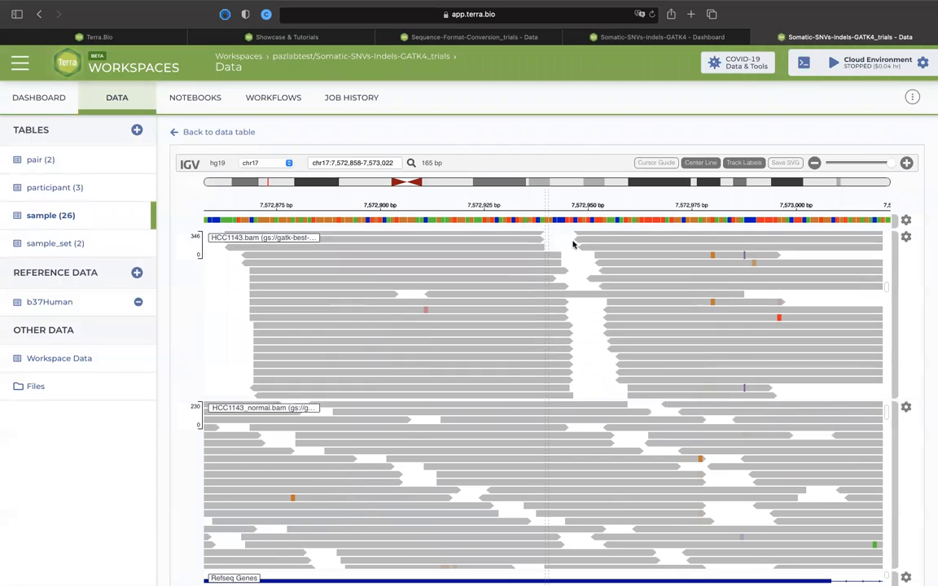
scroll(580, 326, down, 8)
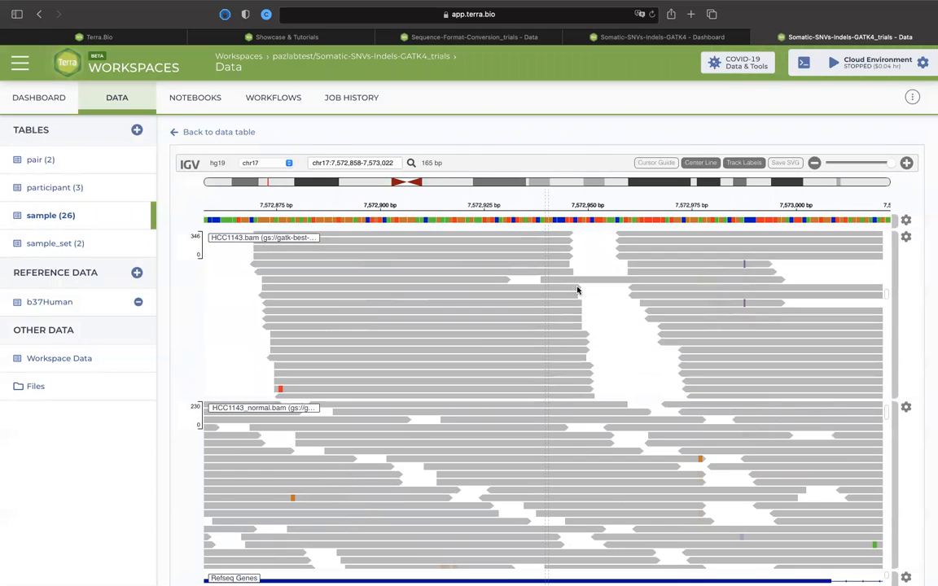
Align the orange mismatched bases near 7,572,977 bp with the center line and compare them between the tumor and normal tracks.
scroll(612, 308, up, 3)
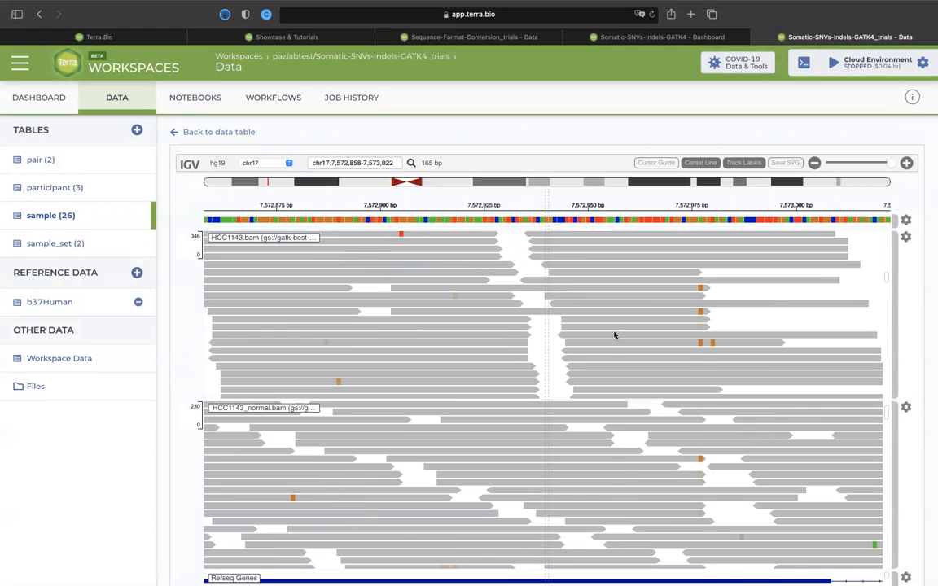
drag(545, 320, 439, 308)
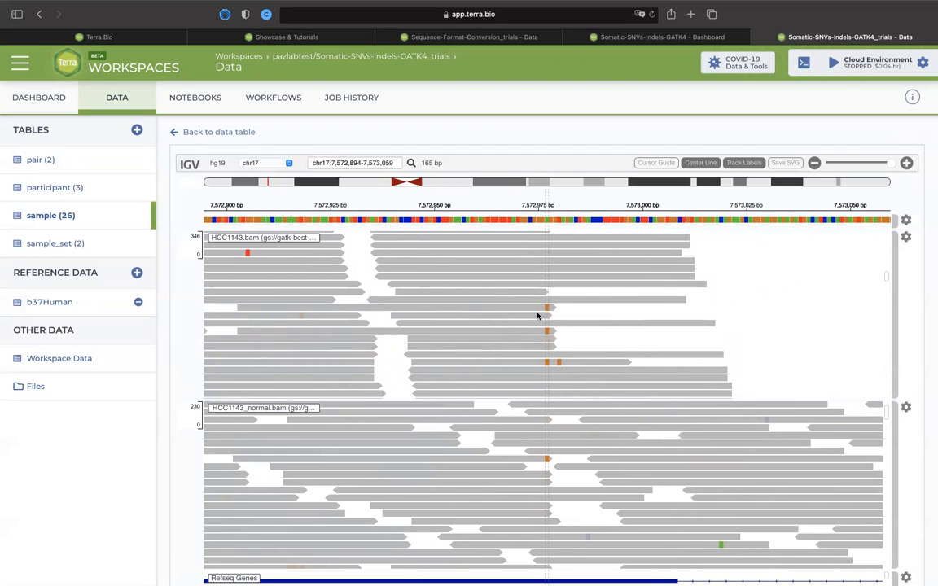
scroll(581, 383, up, 5)
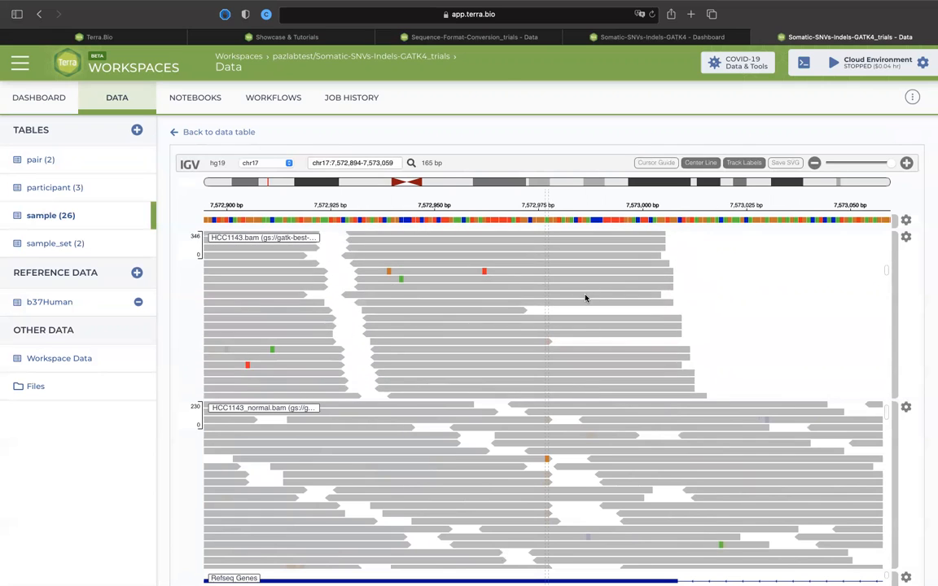
Look through the HCC1143.bam reads along the center line for mismatched bases and compare them with the HCC1143_normal.bam track.
scroll(585, 298, up, 5)
scroll(592, 296, up, 10)
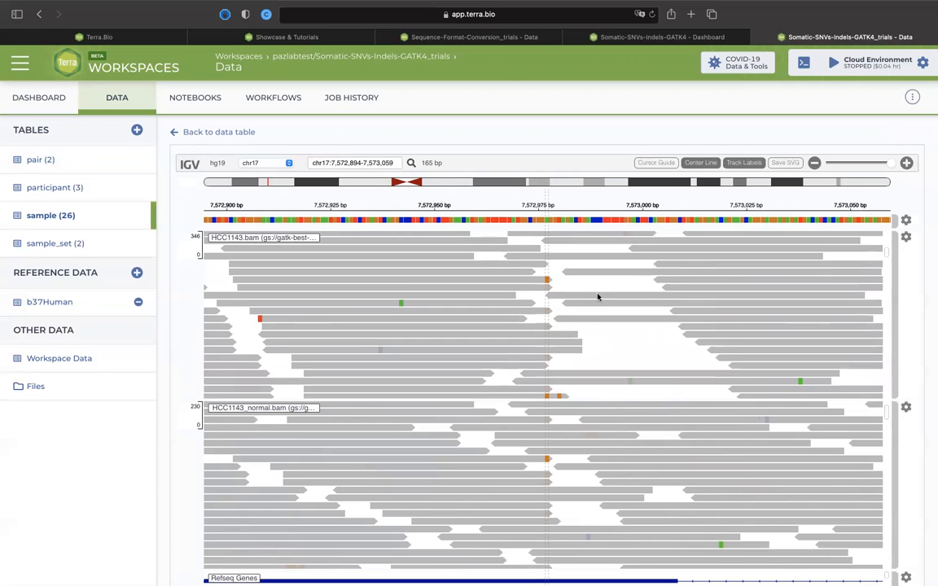
scroll(595, 390, up, 10)
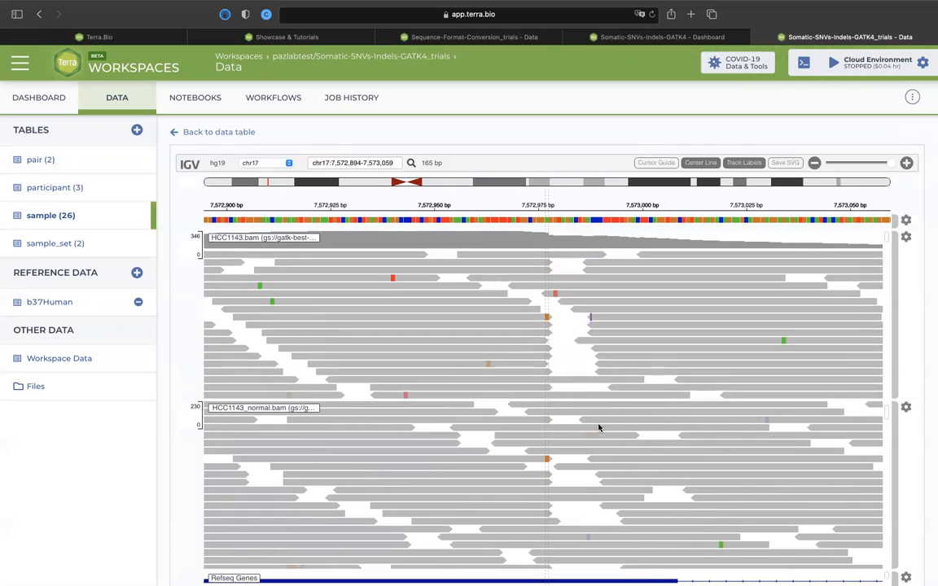
scroll(608, 383, down, 5)
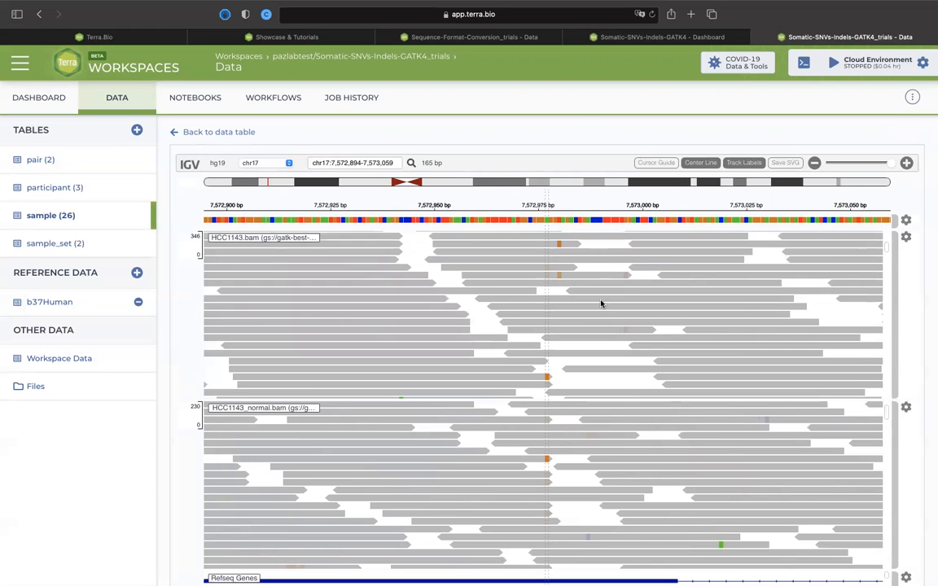
scroll(601, 304, down, 3)
scroll(594, 315, down, 6)
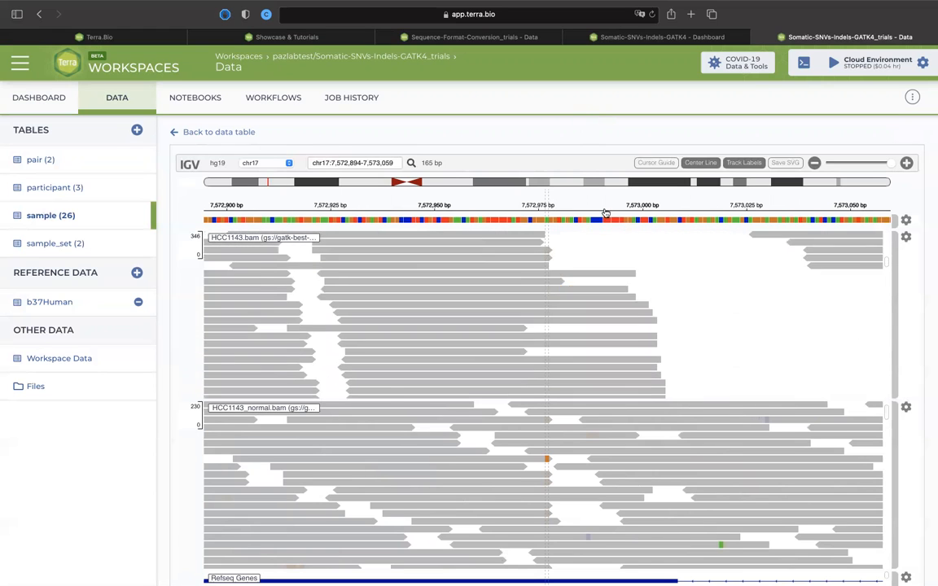
scroll(604, 326, down, 3)
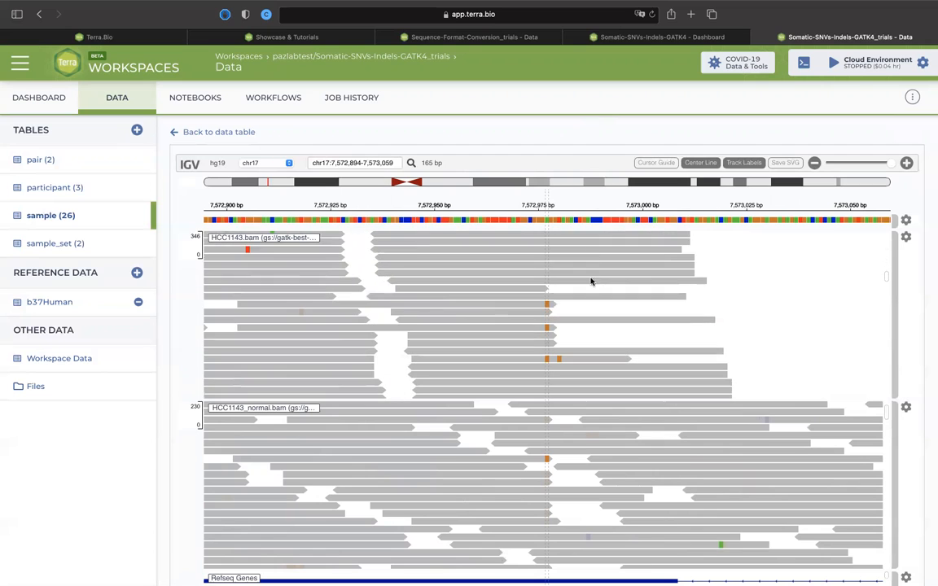
scroll(590, 278, down, 4)
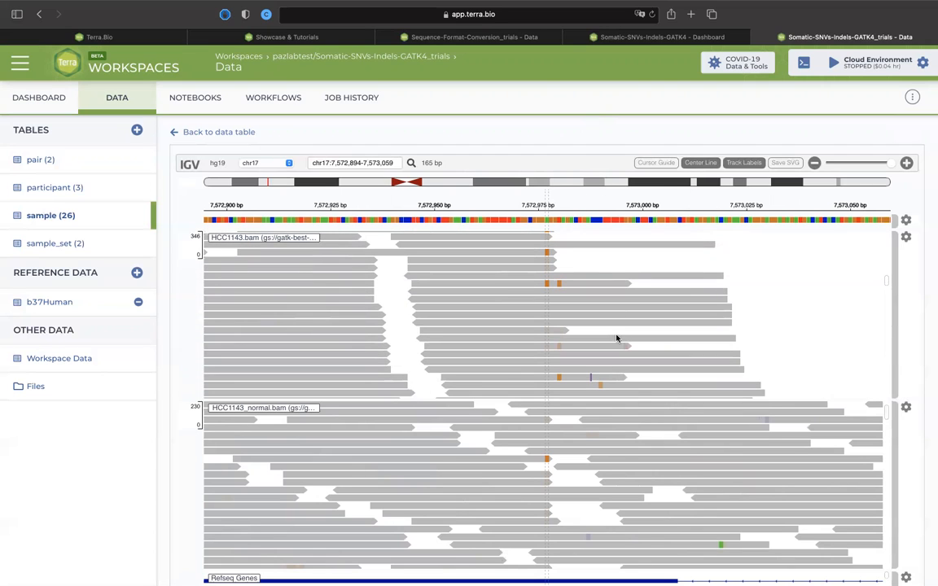
scroll(616, 338, down, 5)
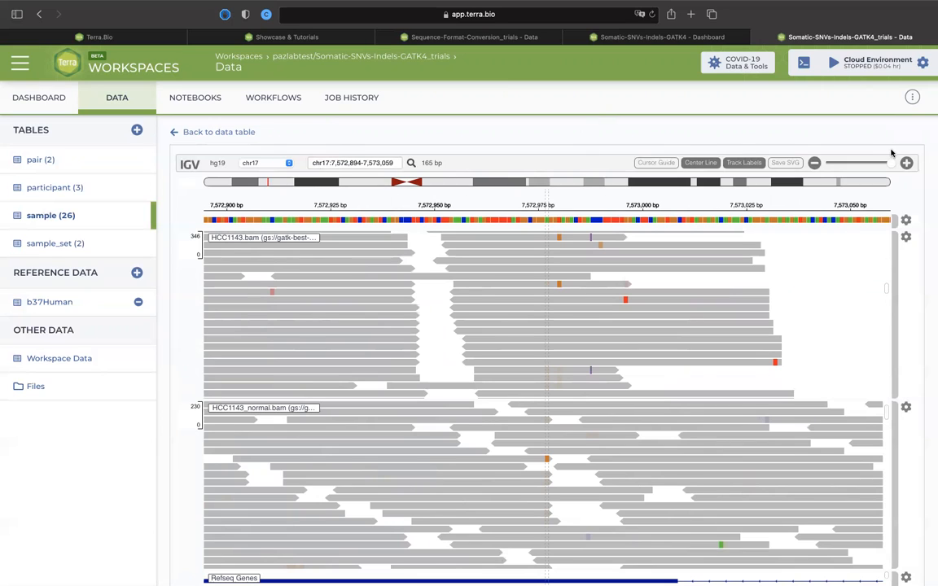
Open the track settings of both HCC1143.bam and HCC1143_normal.bam and review the available display options.
click(905, 238)
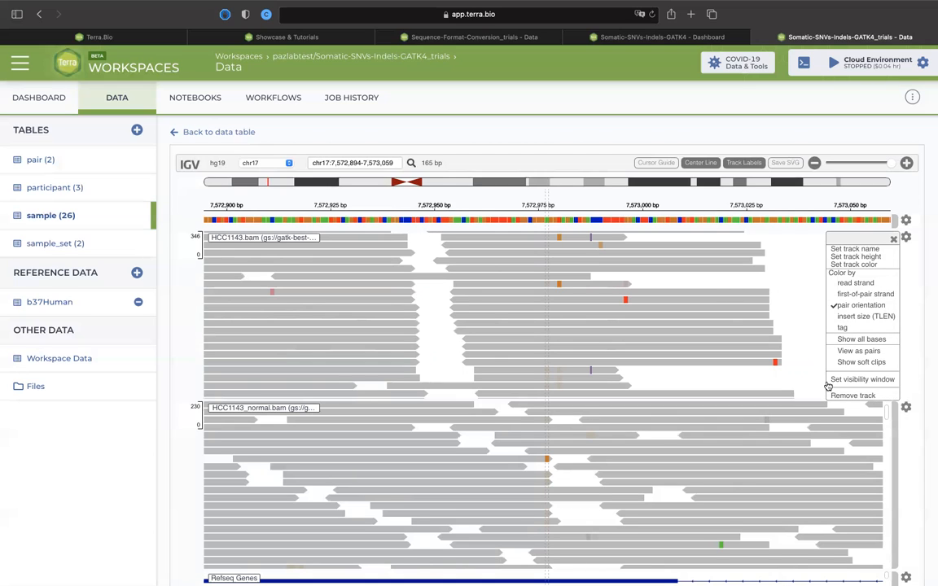
click(905, 408)
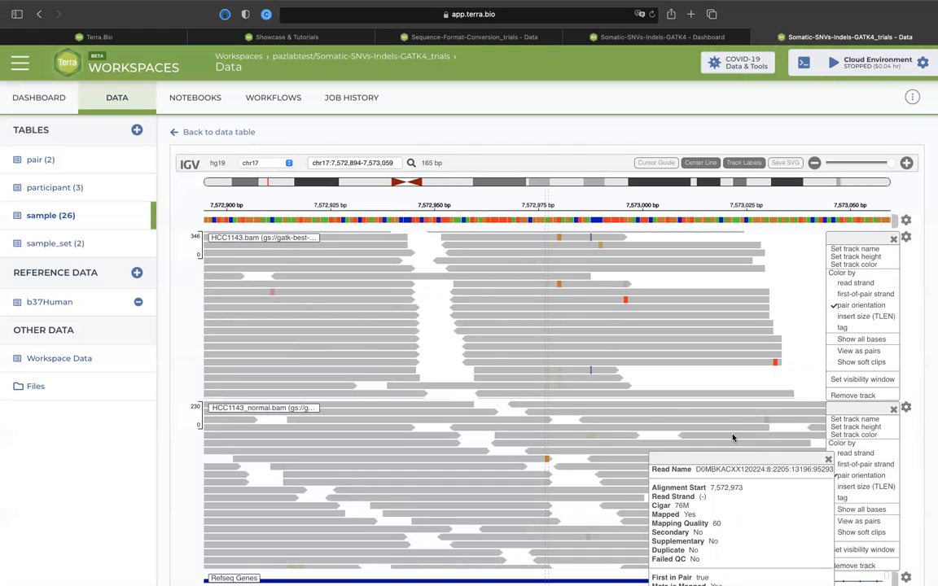
click(733, 438)
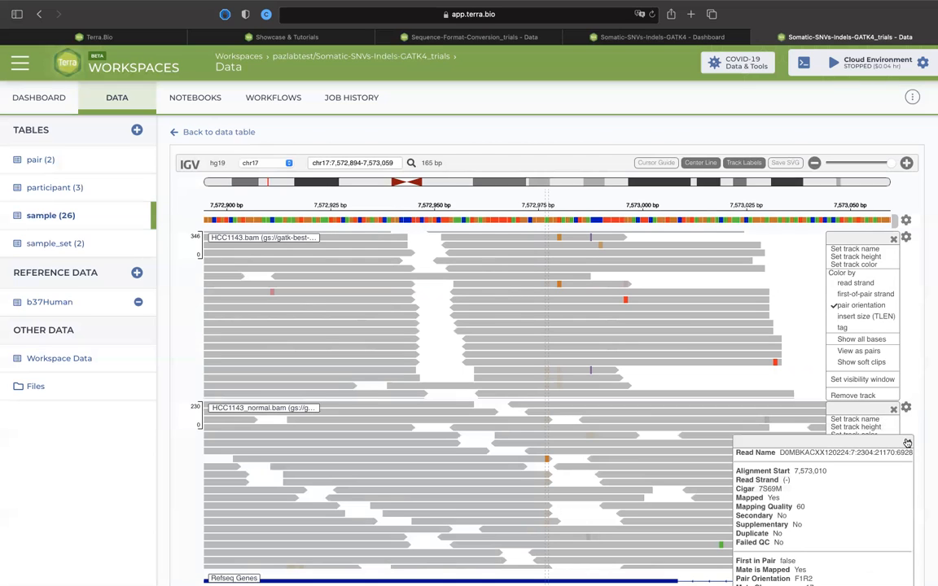
click(906, 442)
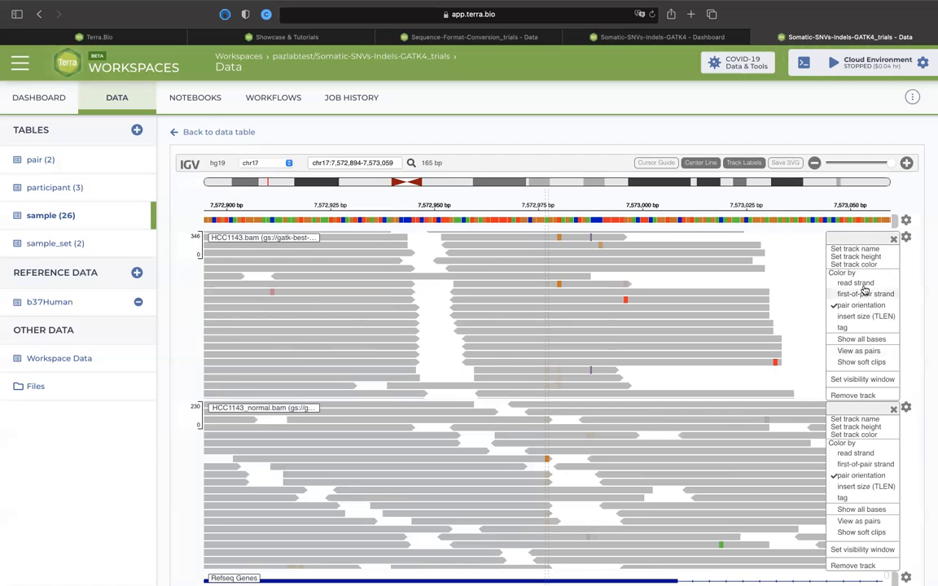
click(796, 444)
click(785, 282)
Set the HCC1143.bam track height to 700 and look over the enlarged track.
click(866, 257)
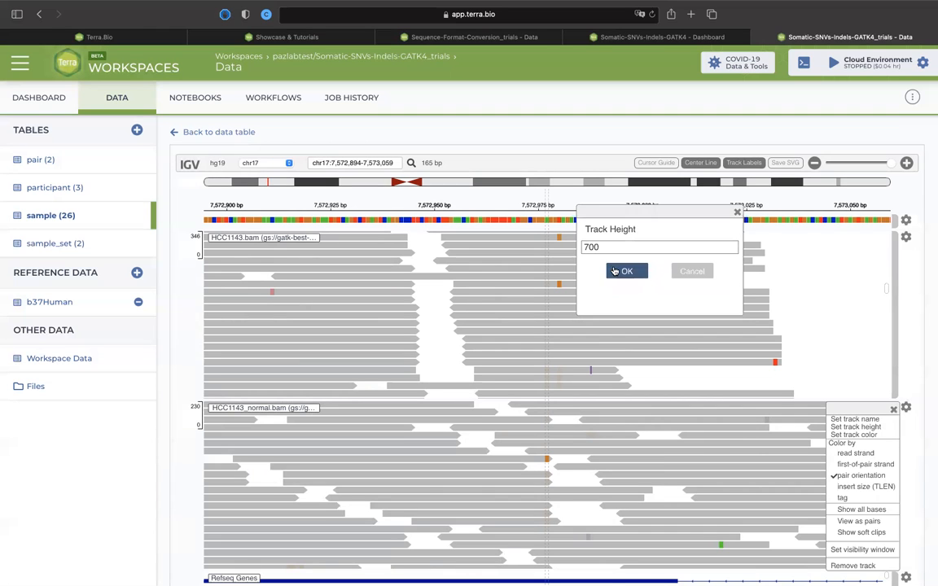
click(626, 271)
scroll(533, 481, down, 5)
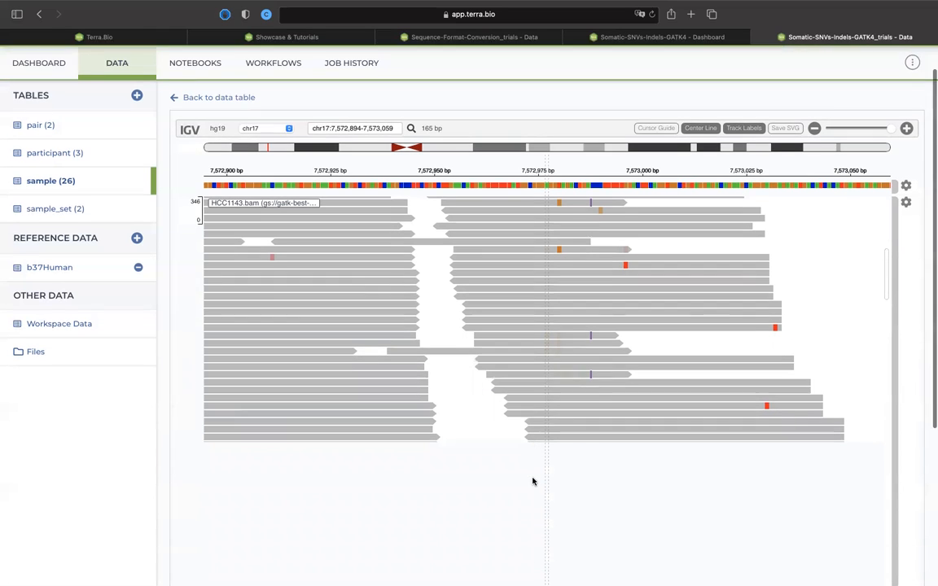
scroll(532, 481, up, 5)
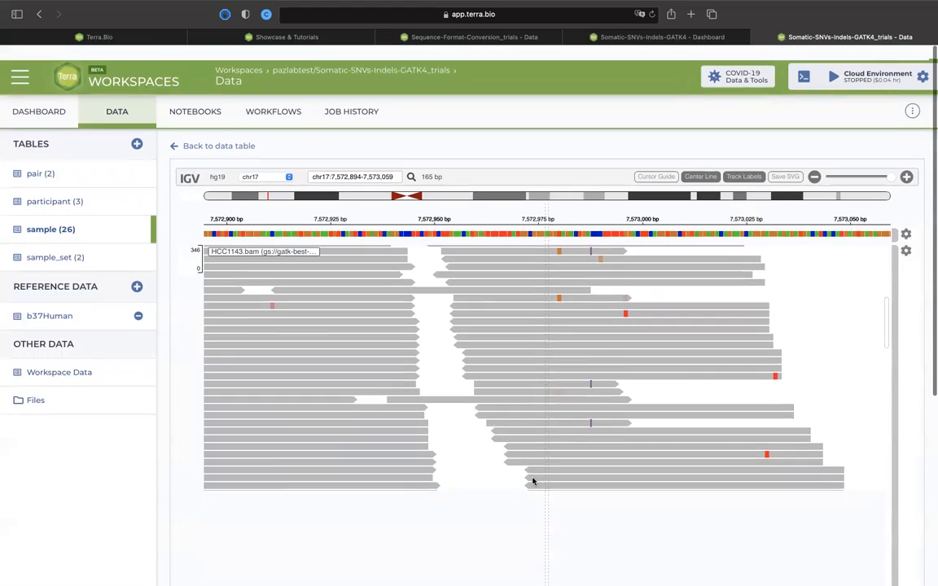
scroll(532, 481, down, 6)
scroll(533, 481, up, 6)
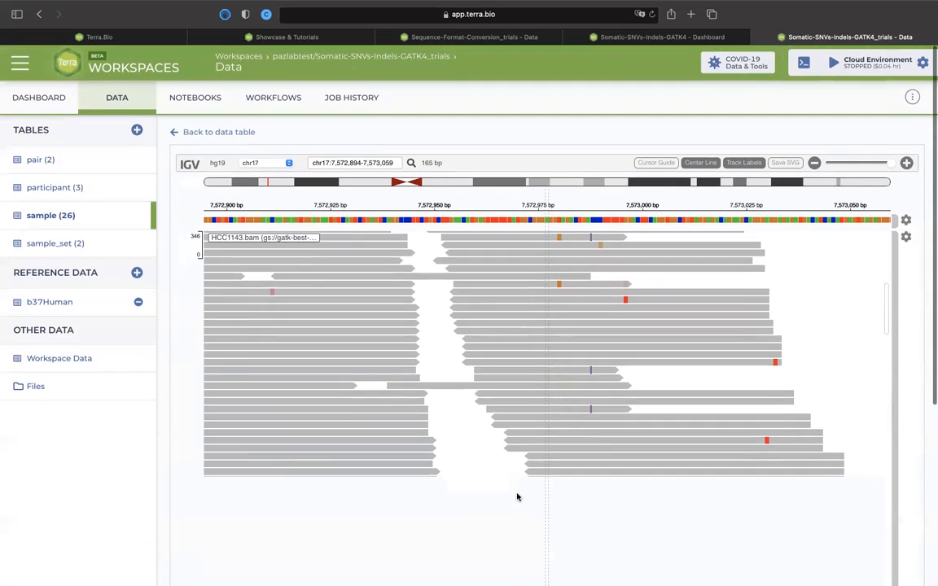
scroll(517, 495, down, 6)
scroll(517, 496, up, 6)
scroll(522, 342, down, 6)
scroll(522, 342, up, 6)
Set the HCC1143.bam track height to 300.
click(906, 236)
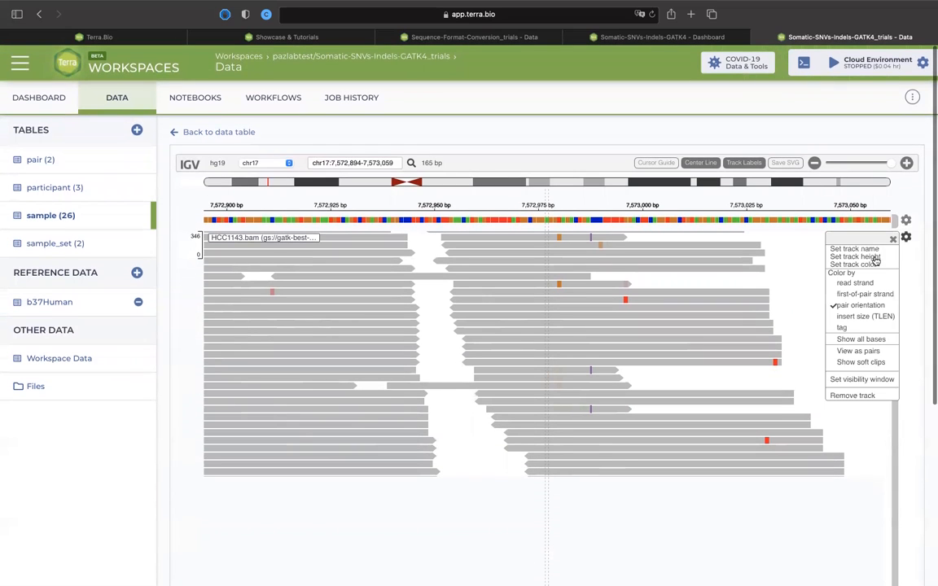
click(814, 258)
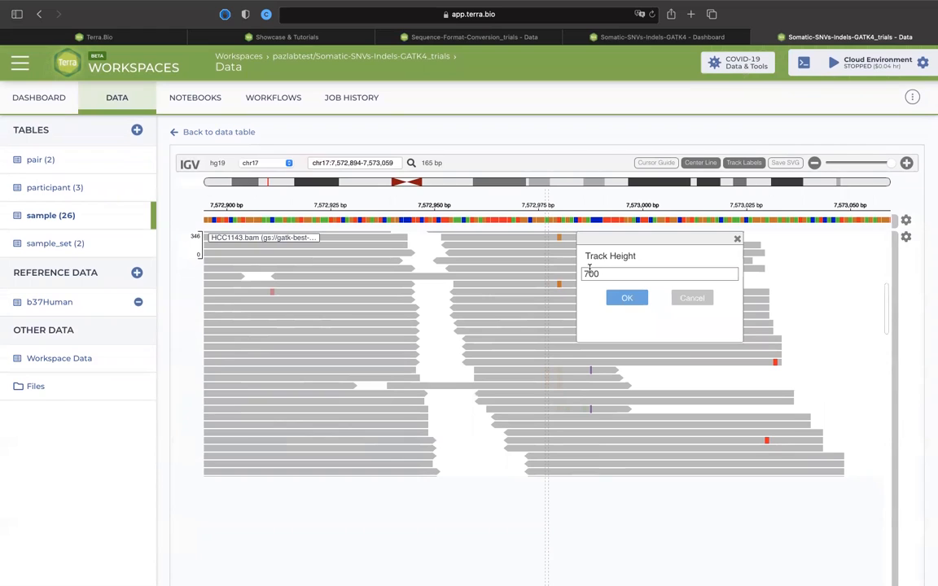
click(587, 273)
key(BackSpace)
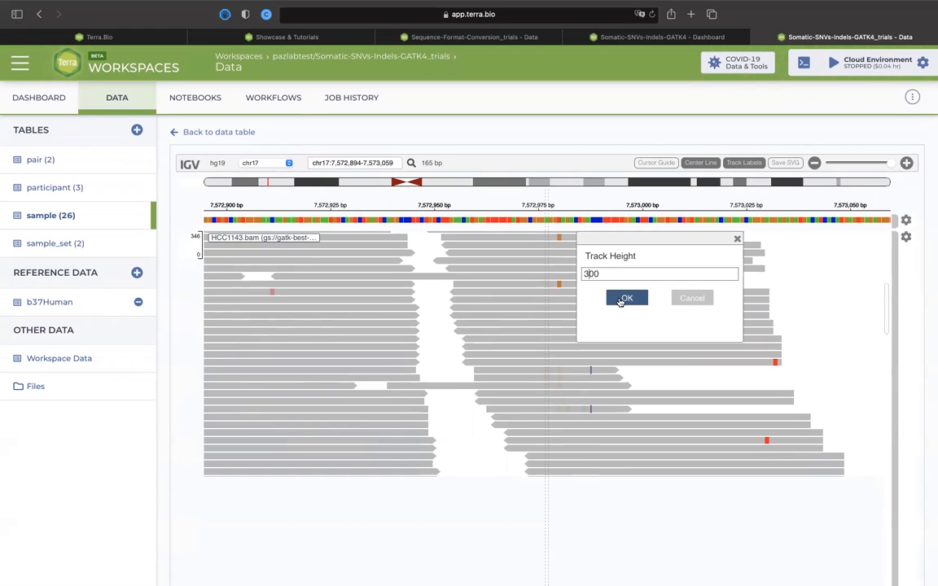
click(620, 299)
scroll(590, 404, down, 2)
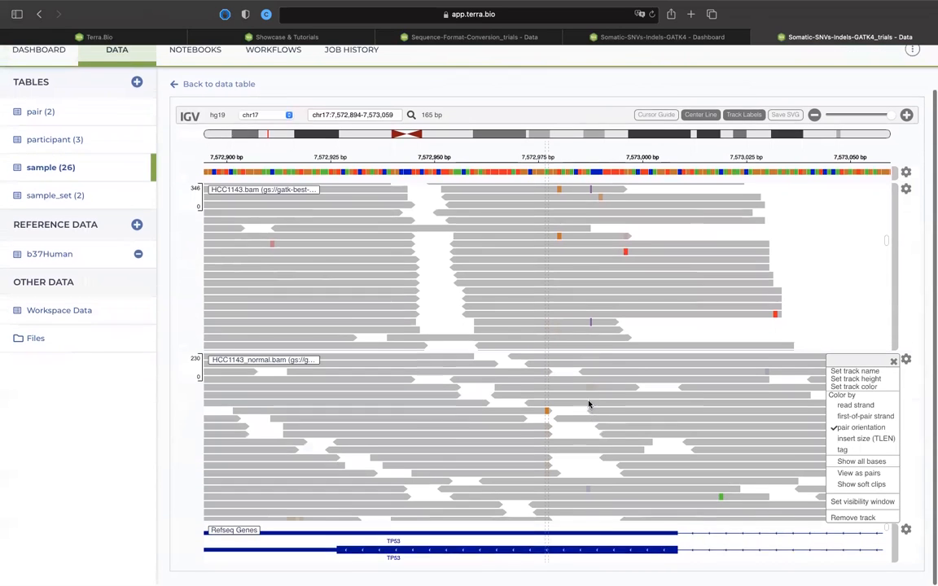
Remove the HCC1143_normal.bam track from the IGV view.
click(769, 407)
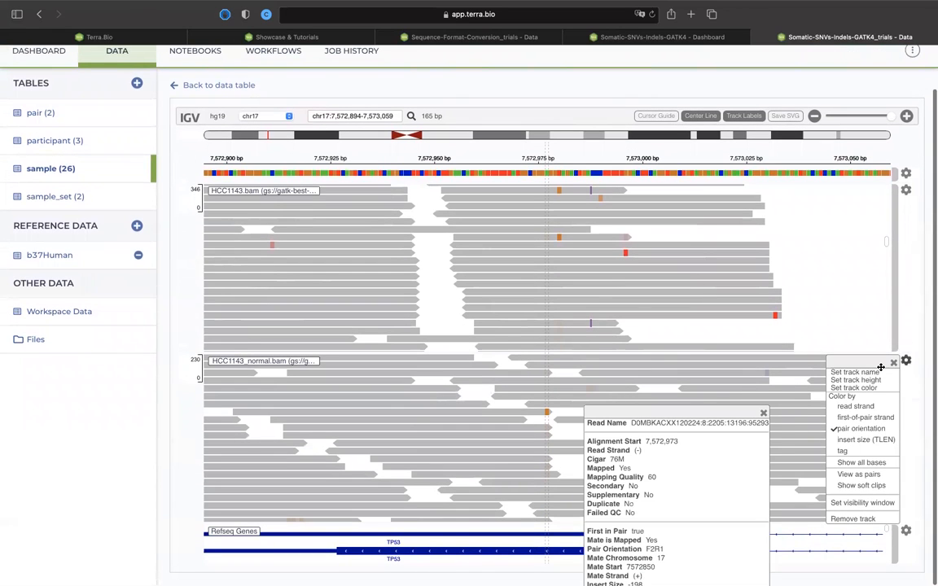
click(791, 387)
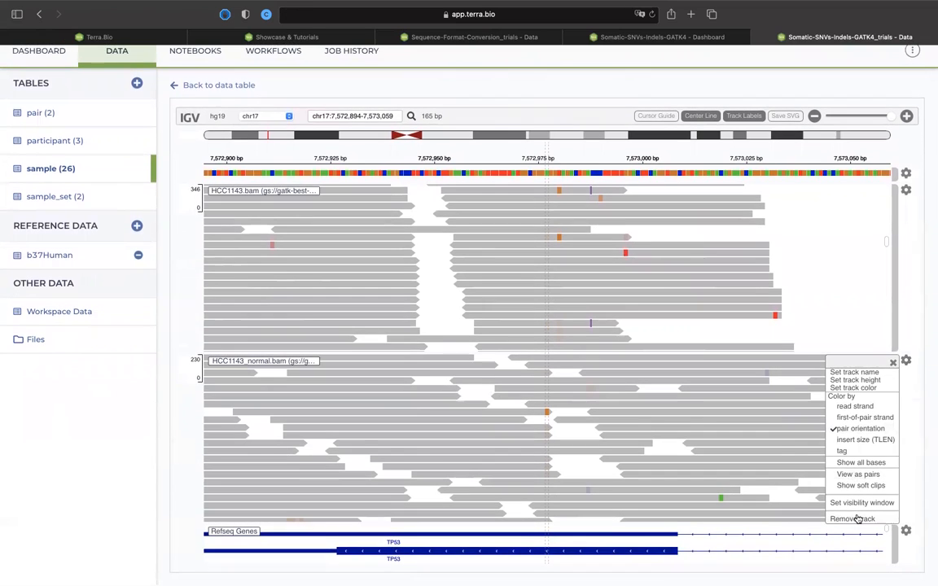
click(856, 520)
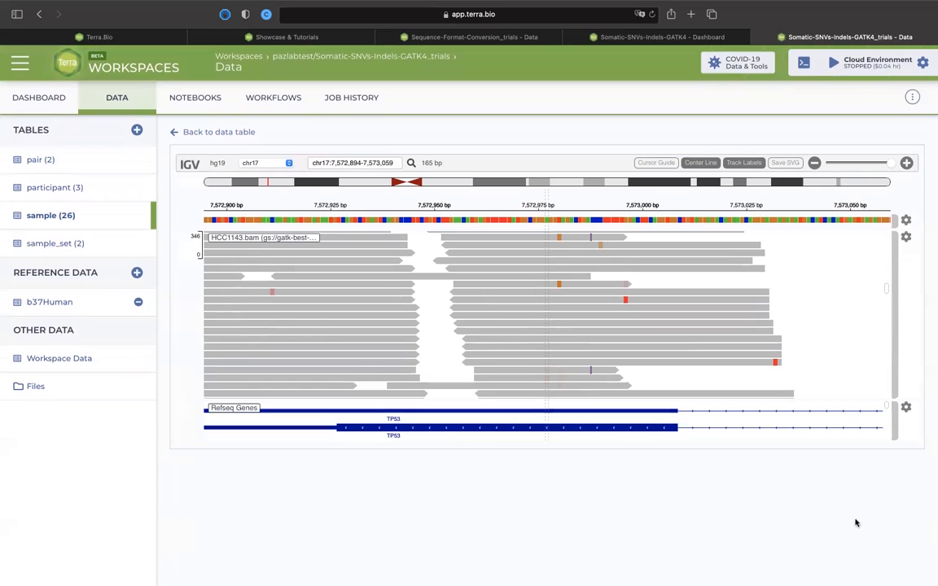
Leave IGV for the sample data table and look through its rows.
click(175, 131)
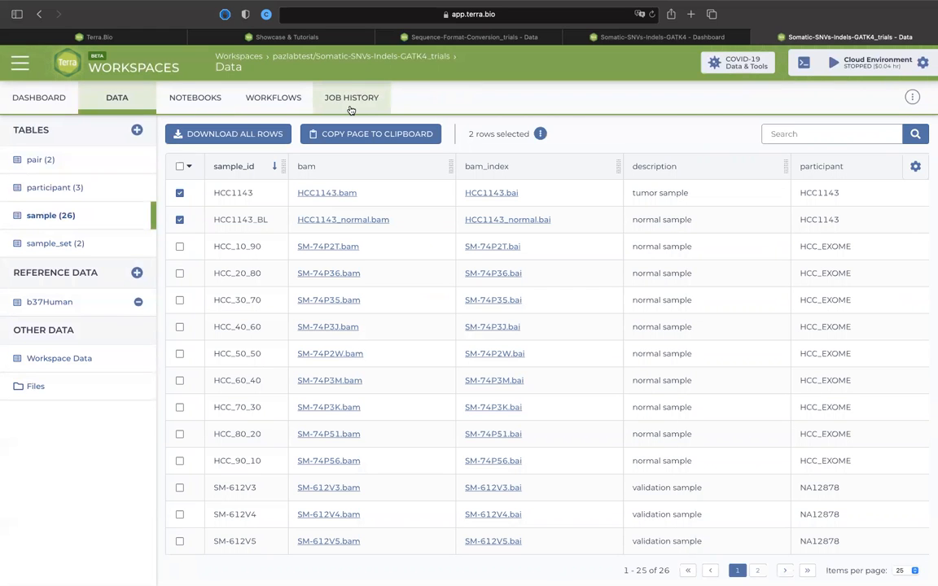
scroll(407, 356, down, 3)
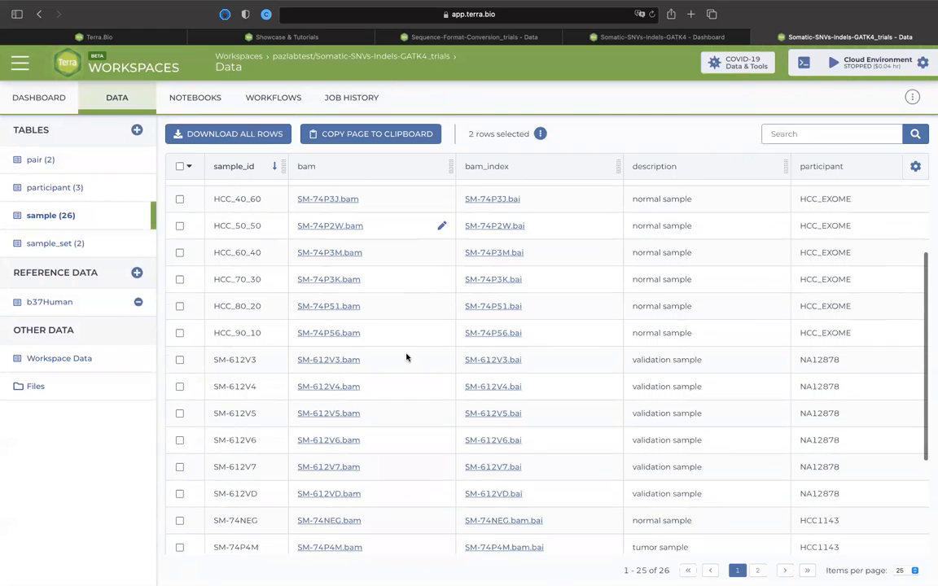
scroll(406, 356, up, 3)
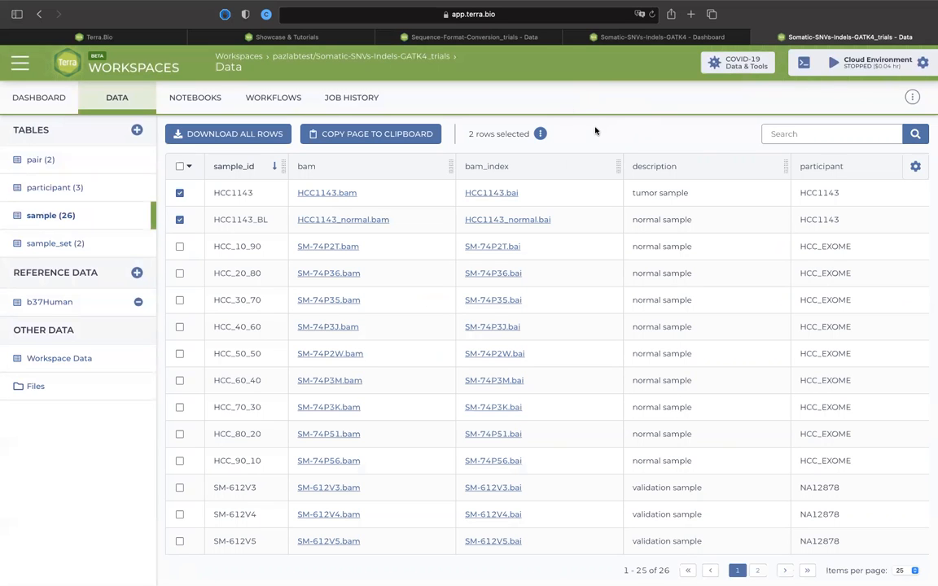
Open the workspace's job history and show the details of the 1-Mutect2_PON submission.
mouse_move(434, 6)
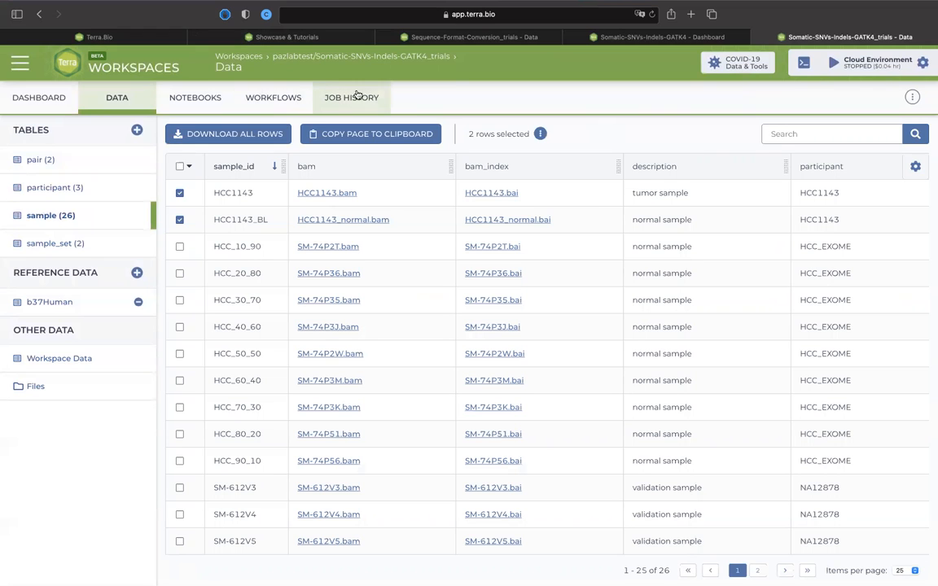
click(356, 97)
mouse_move(544, 200)
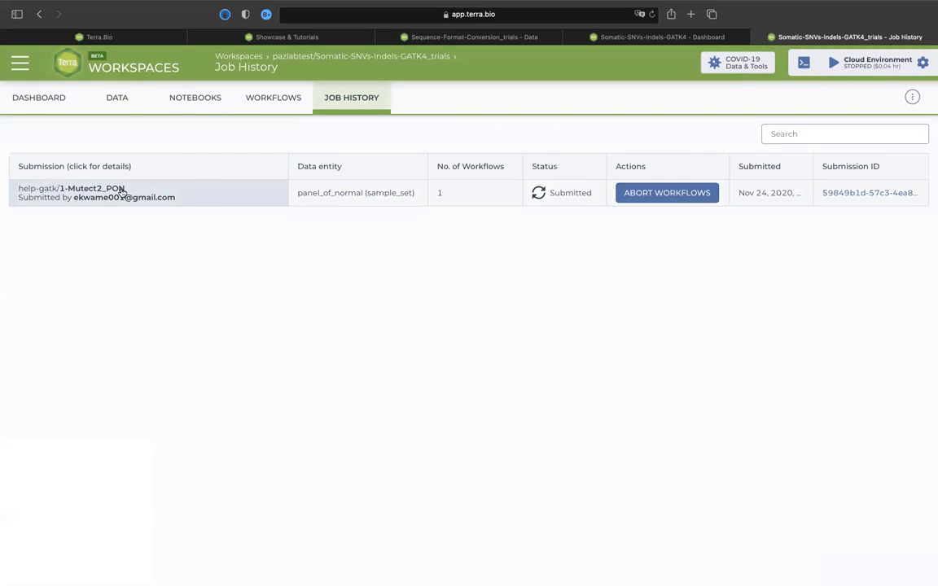
click(108, 194)
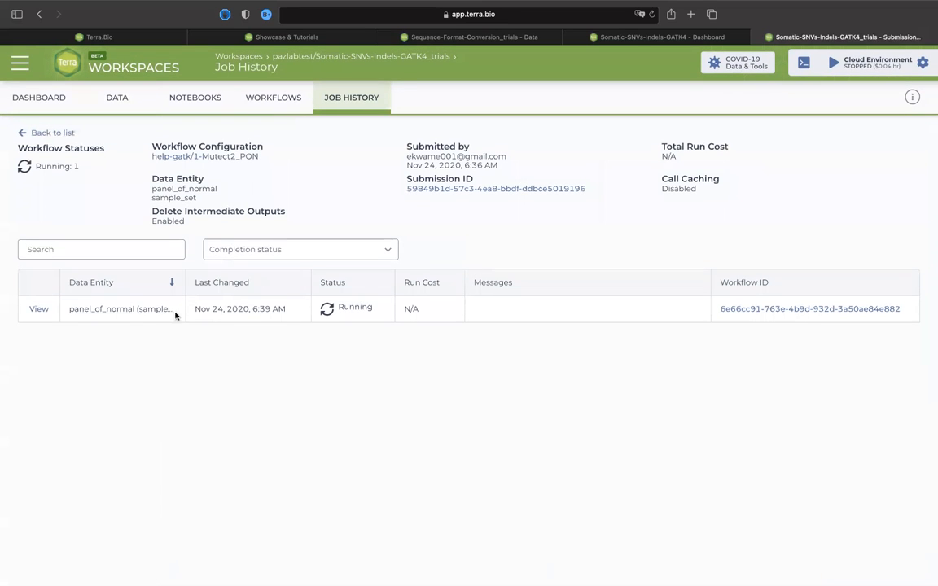
Open the panel_of_normal workflow run in Job Manager and sign in with the existing account.
click(38, 311)
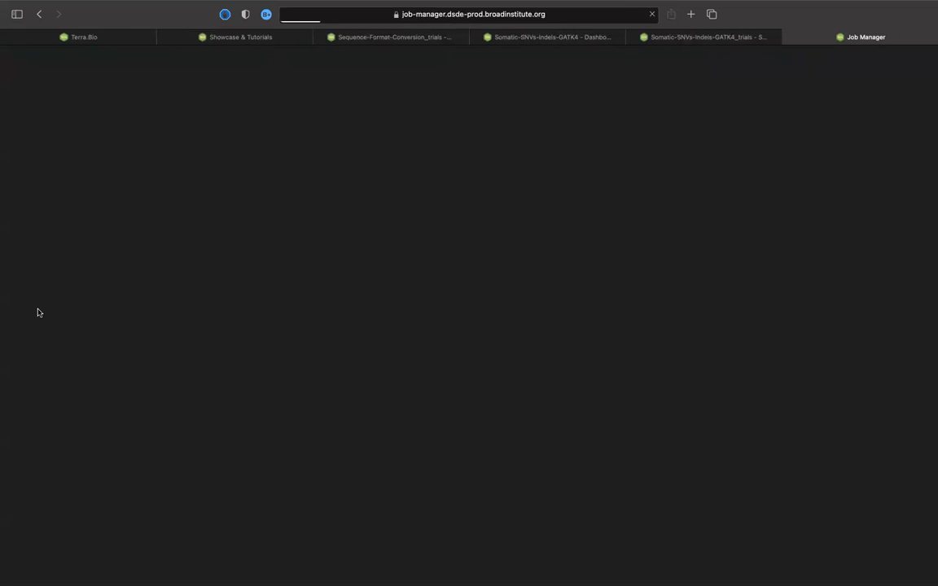
click(480, 189)
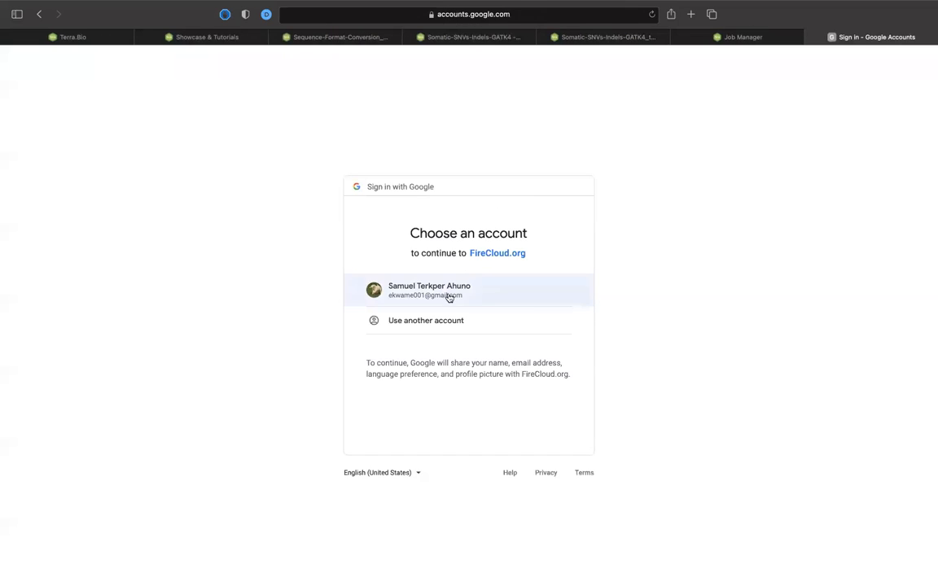
click(449, 296)
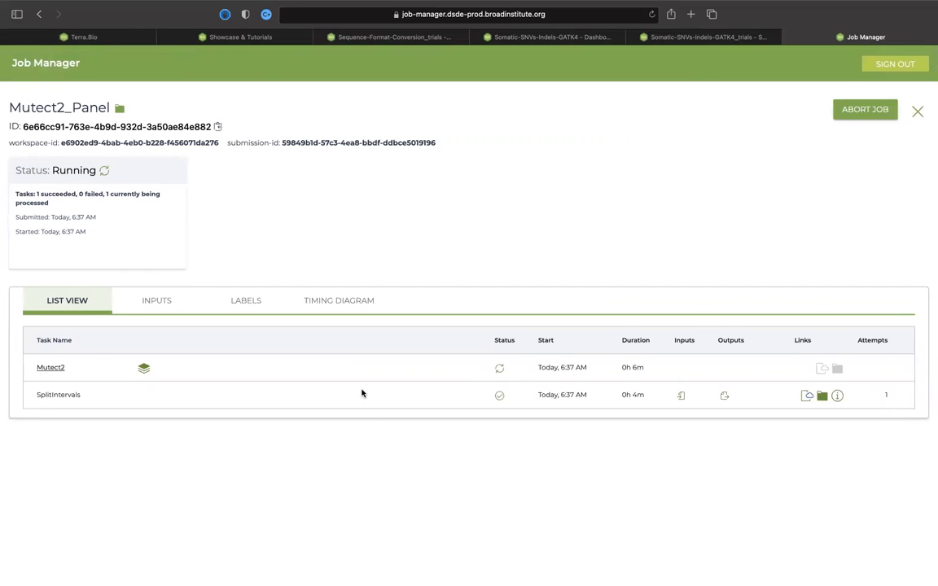
Check the shard summary of the Mutect2 task, look through its shard list, and close the list.
mouse_move(144, 368)
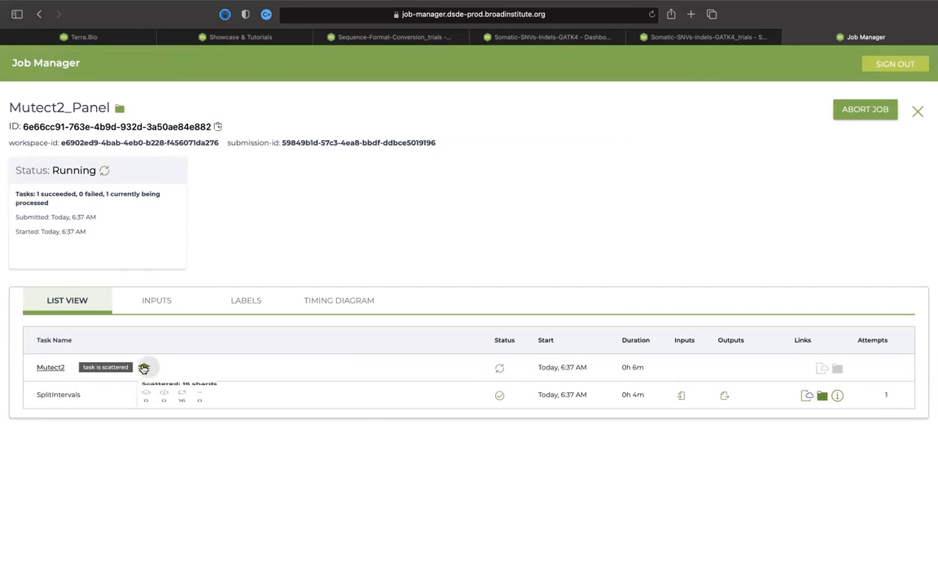
click(50, 368)
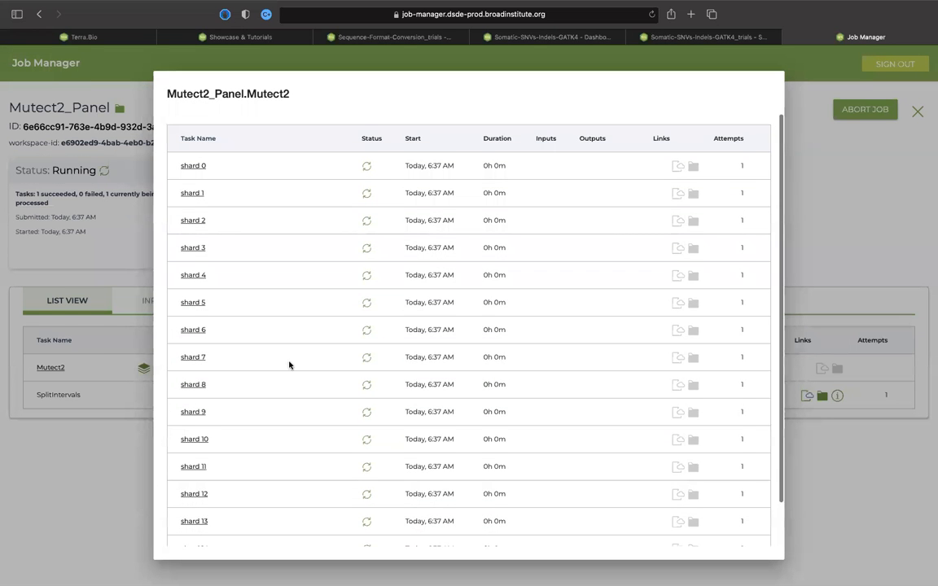
scroll(289, 364, down, 2)
scroll(289, 365, up, 2)
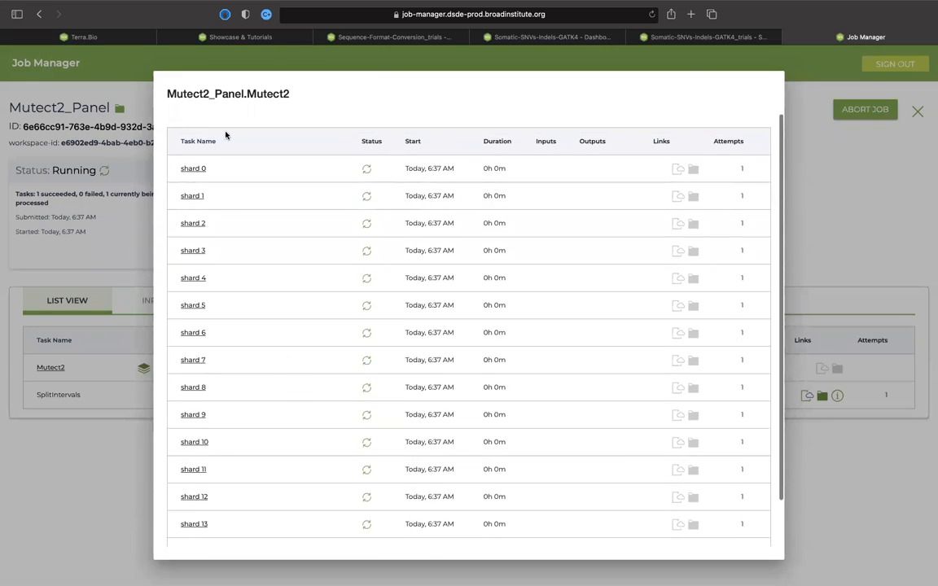
click(350, 61)
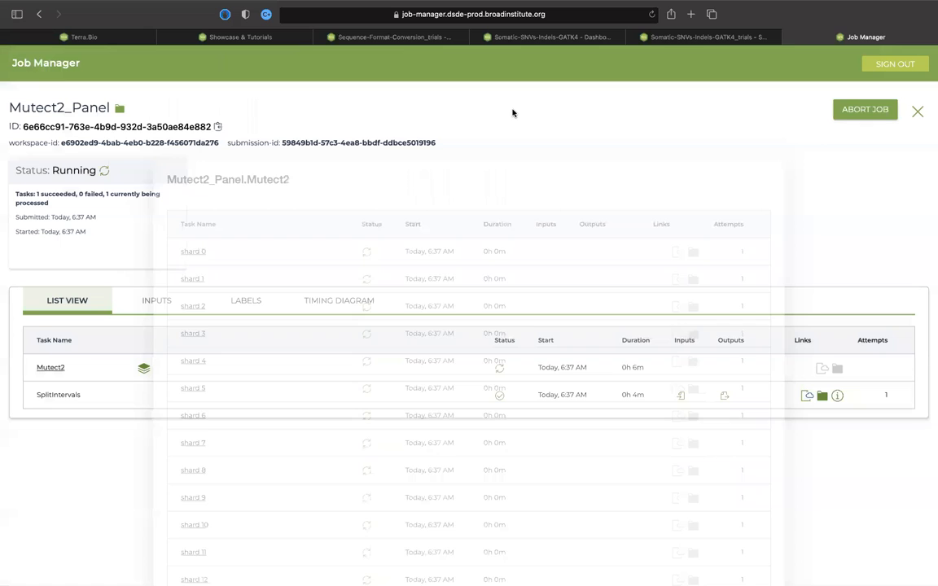
Open the execution log of the SplitIntervals task, read through it, and close it.
click(804, 397)
scroll(678, 448, down, 10)
scroll(678, 448, up, 10)
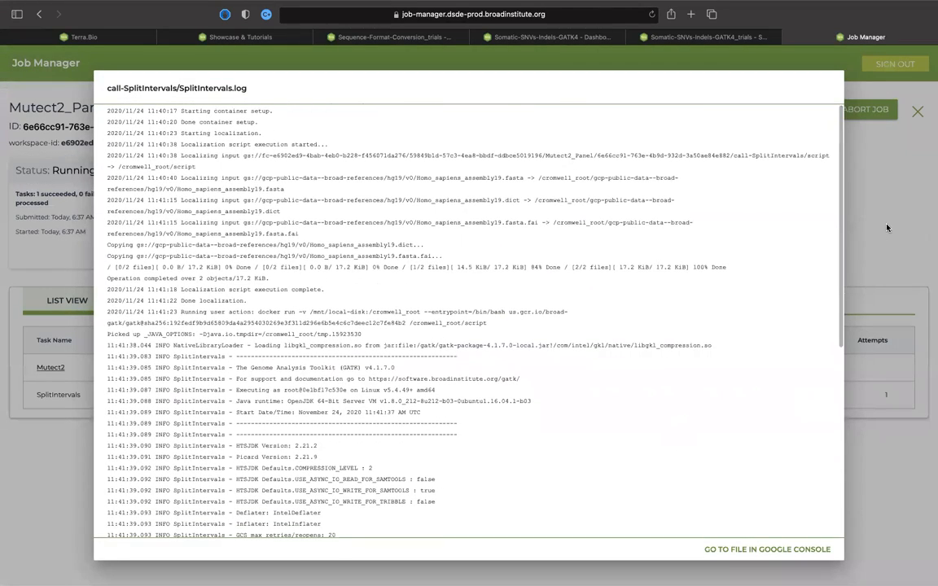
click(887, 228)
Return to the Somatic-SNVs-Indels-GATK4_trials workspace in Terra and open its 2-Mutect2-GATK4 workflow.
click(676, 37)
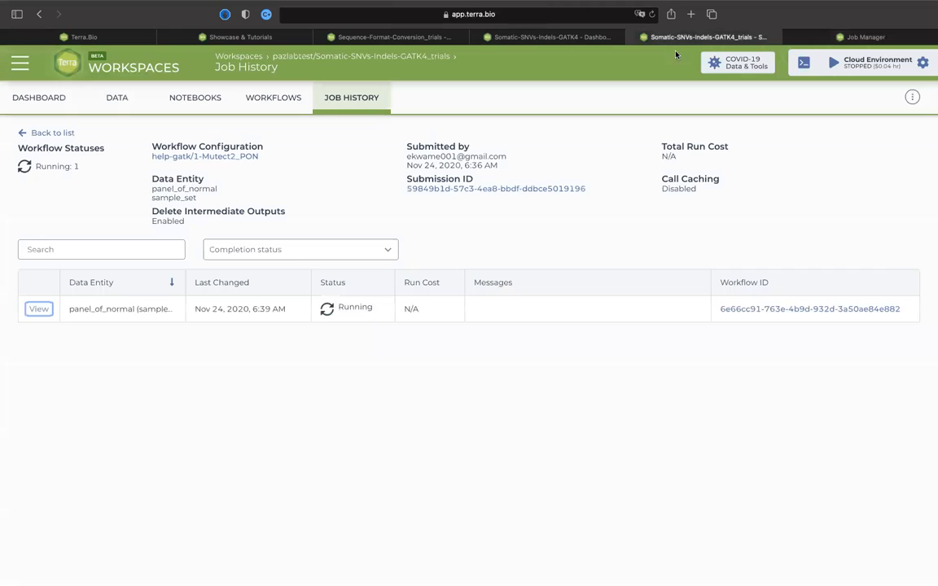
click(352, 104)
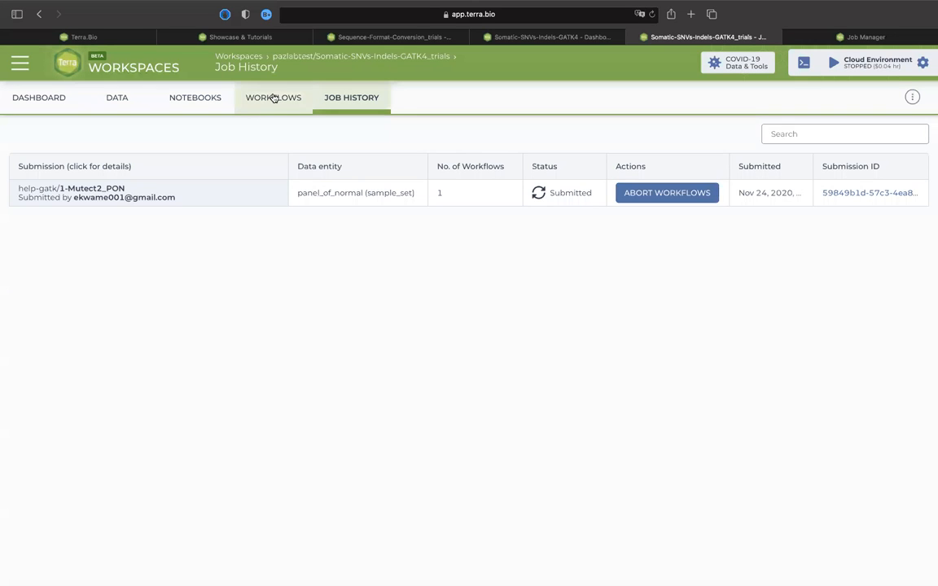
click(274, 98)
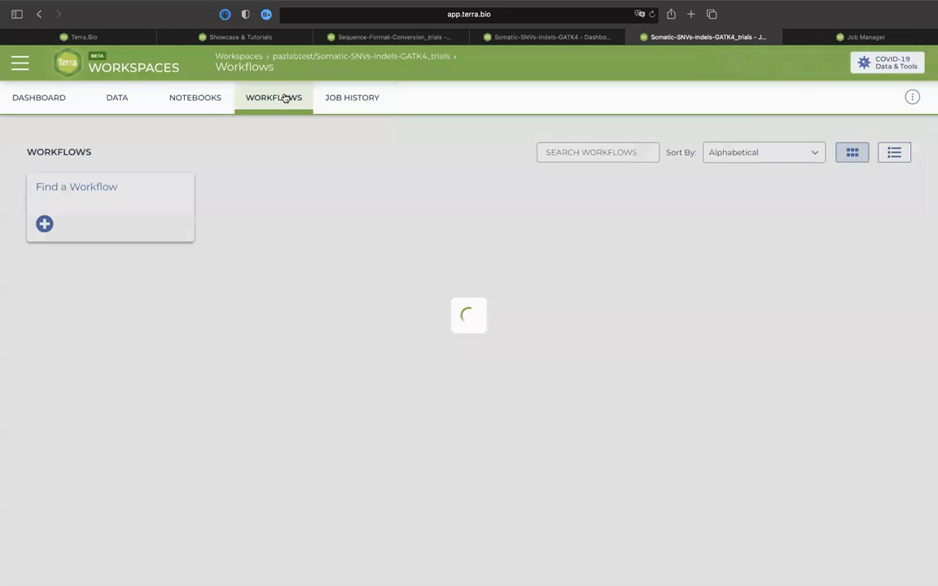
click(275, 111)
click(280, 102)
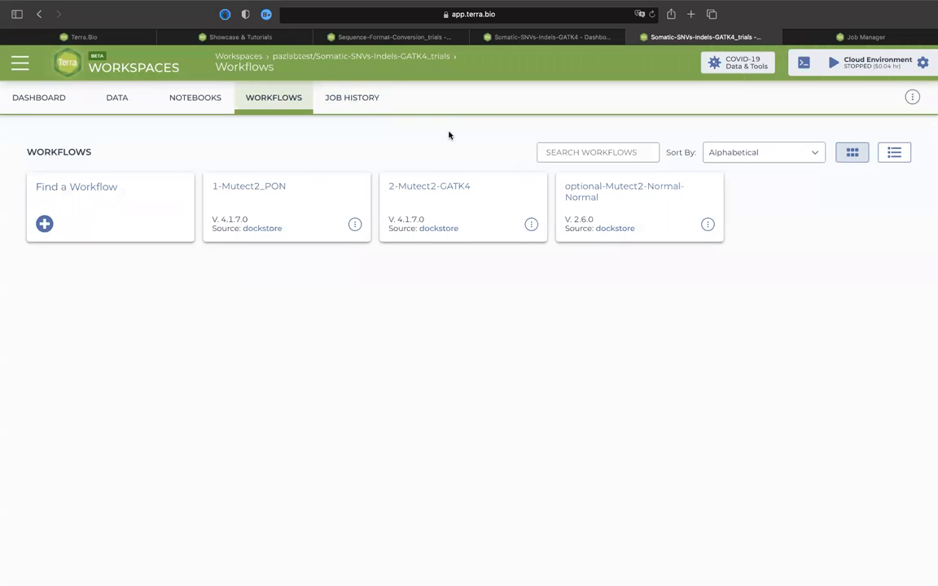
click(432, 186)
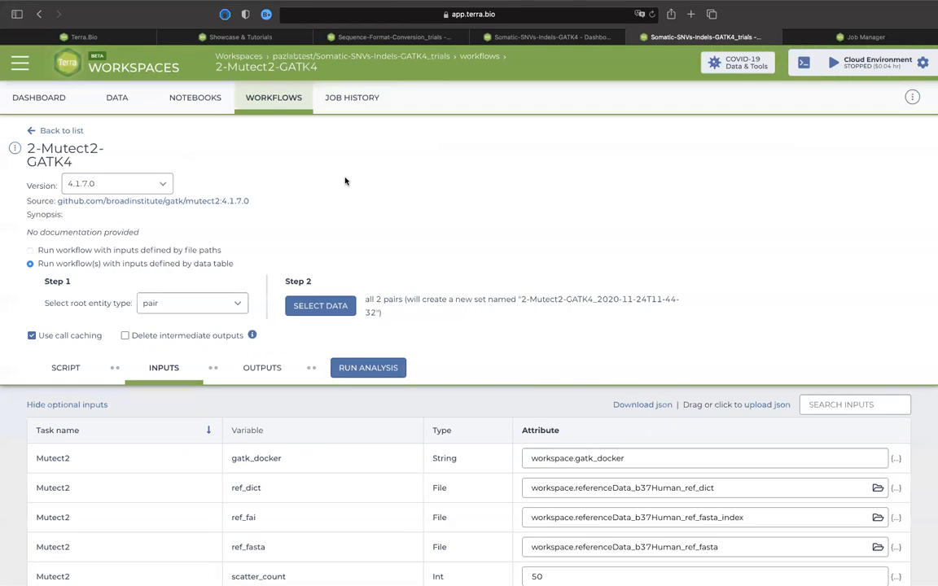
Check the available versions of the workflow and select pair as the root entity type.
scroll(345, 235, down, 1)
scroll(345, 235, up, 1)
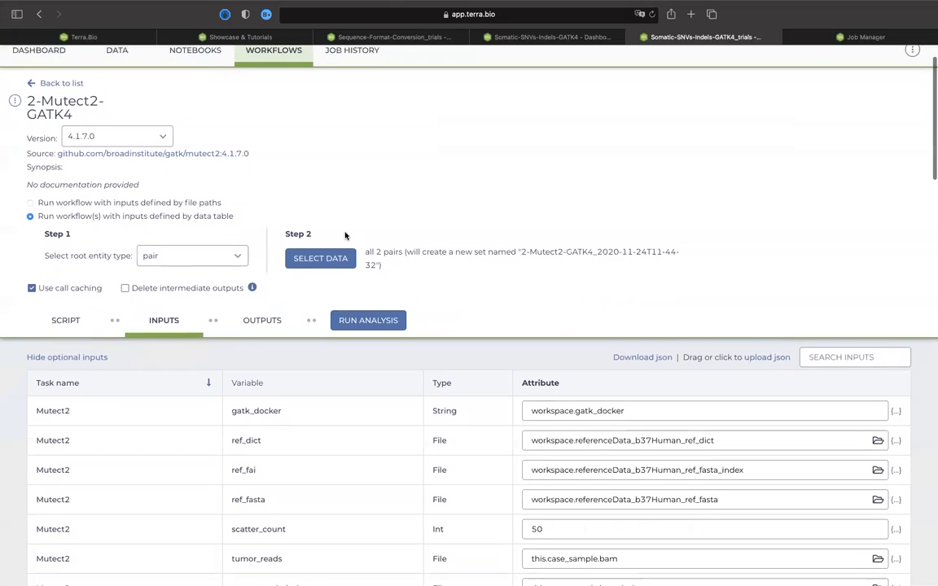
click(162, 156)
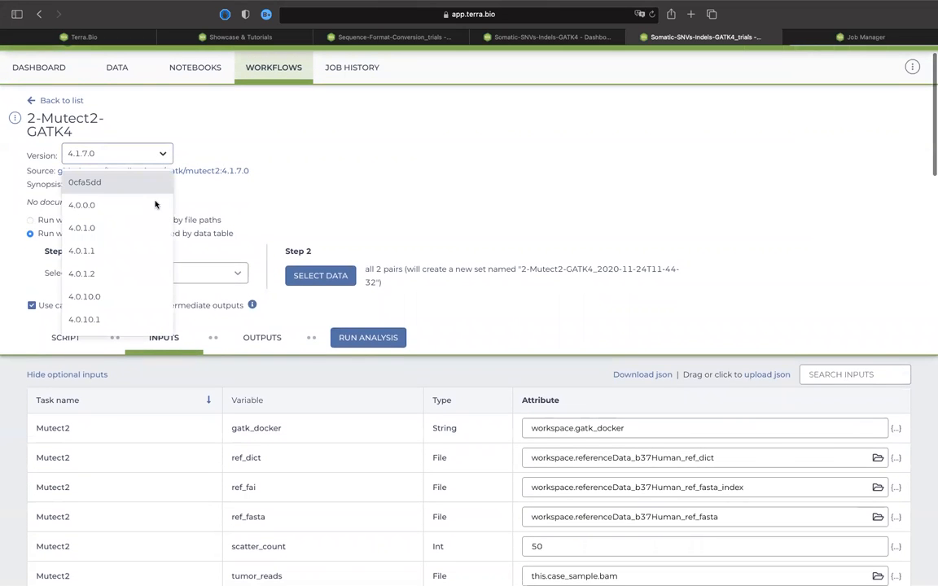
click(220, 114)
scroll(216, 248, down, 3)
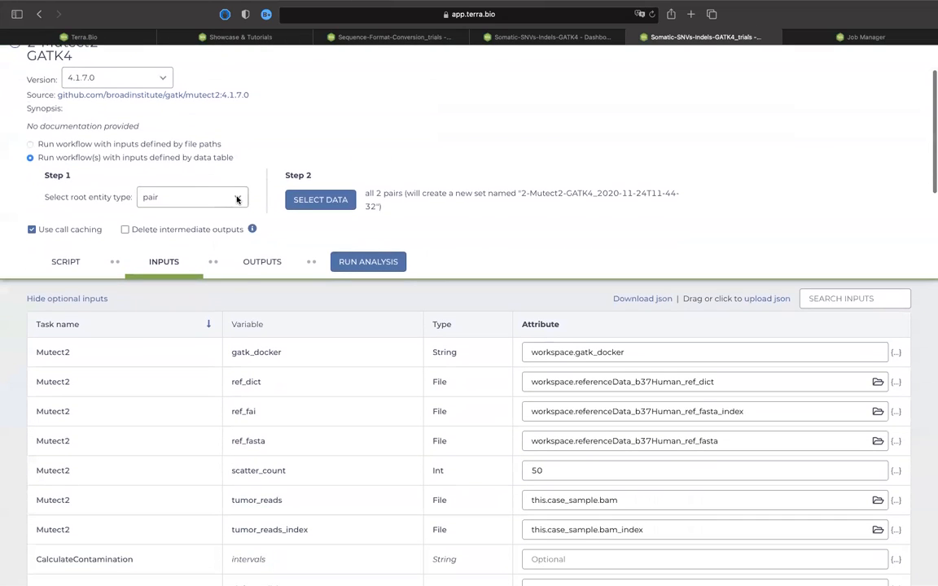
click(220, 197)
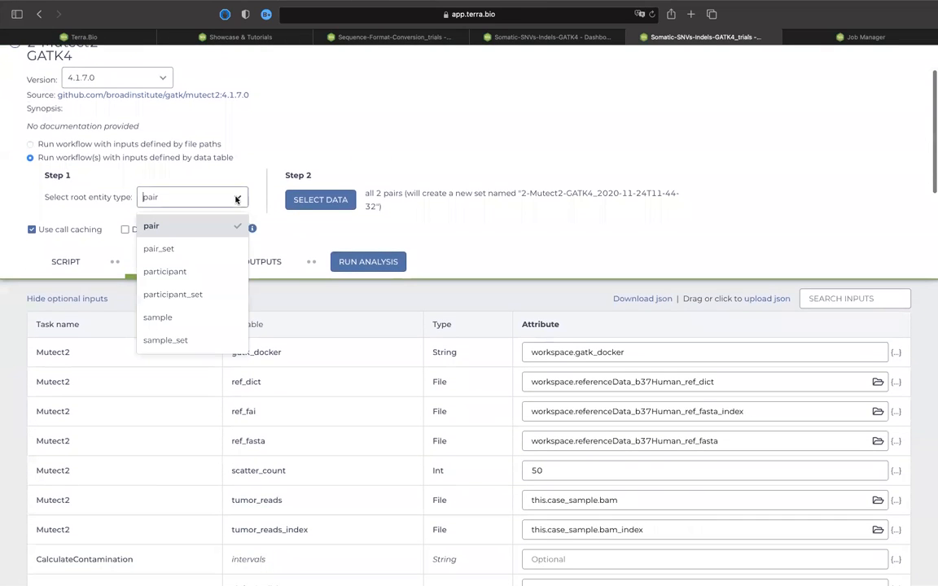
click(190, 228)
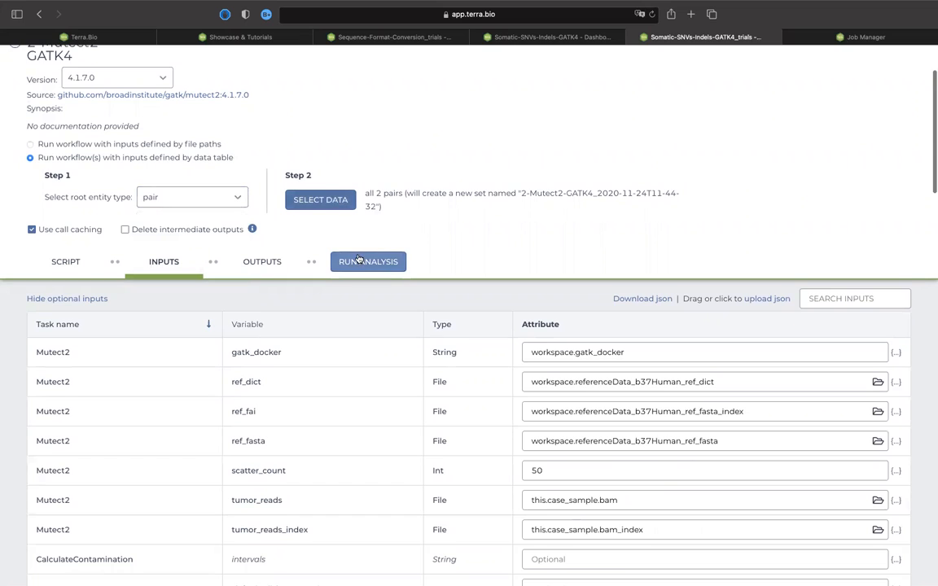
Look through the workflow's full input list, including the tumor_reads attribute and the optional Mutect2 inputs.
scroll(358, 259, down, 3)
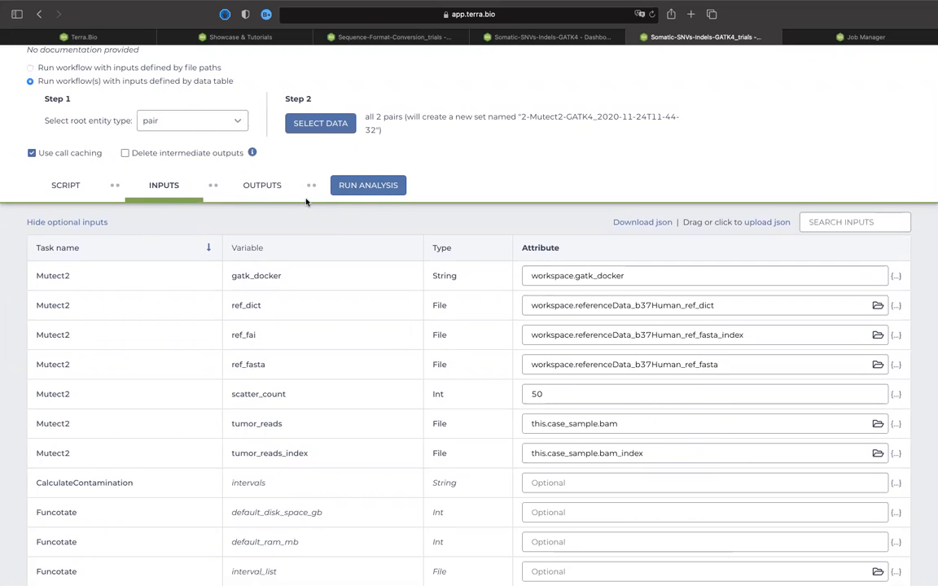
scroll(306, 201, up, 2)
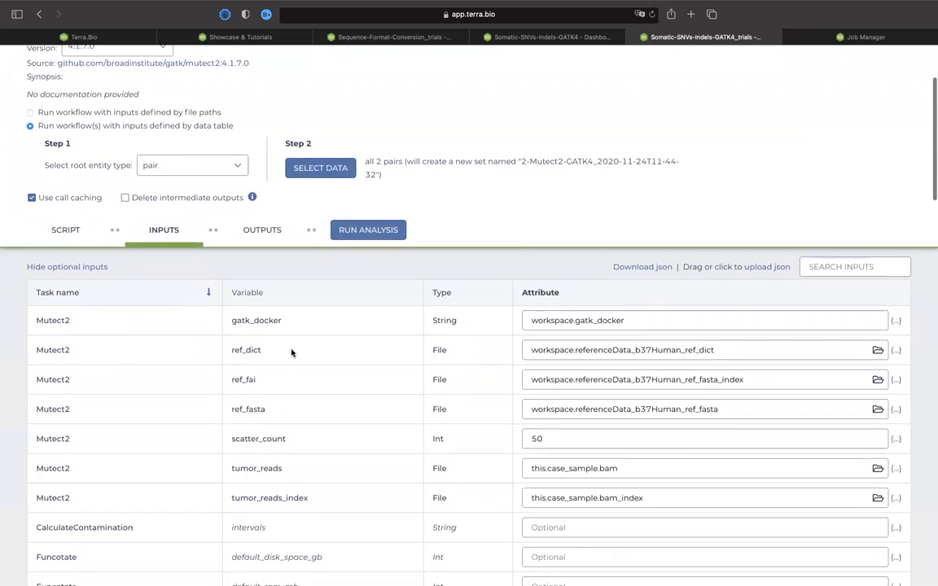
scroll(291, 352, down, 5)
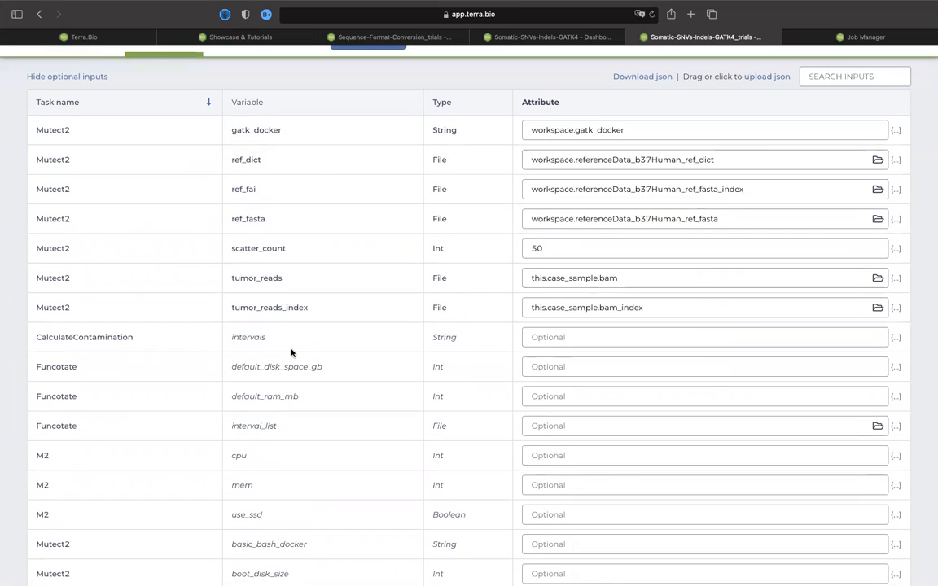
click(583, 284)
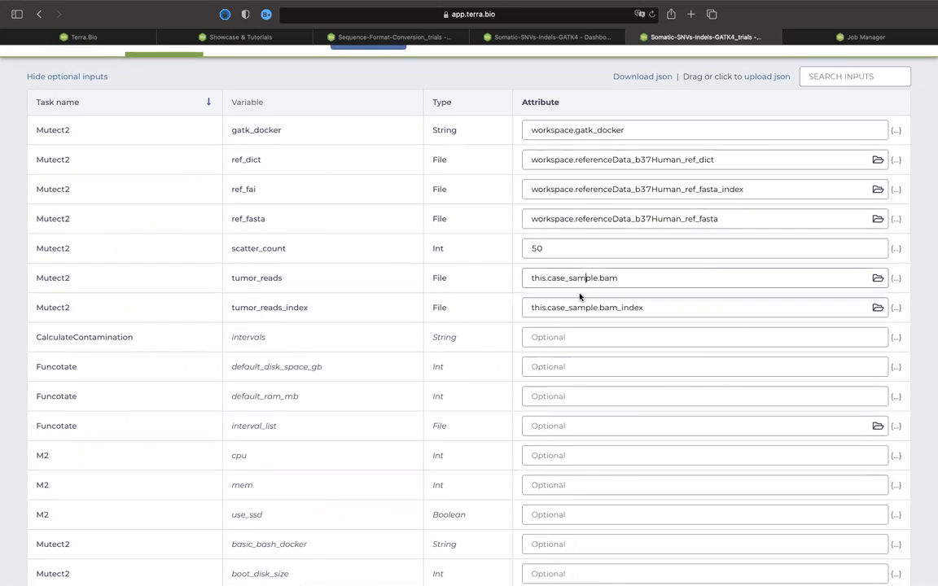
scroll(551, 370, down, 10)
scroll(553, 375, down, 10)
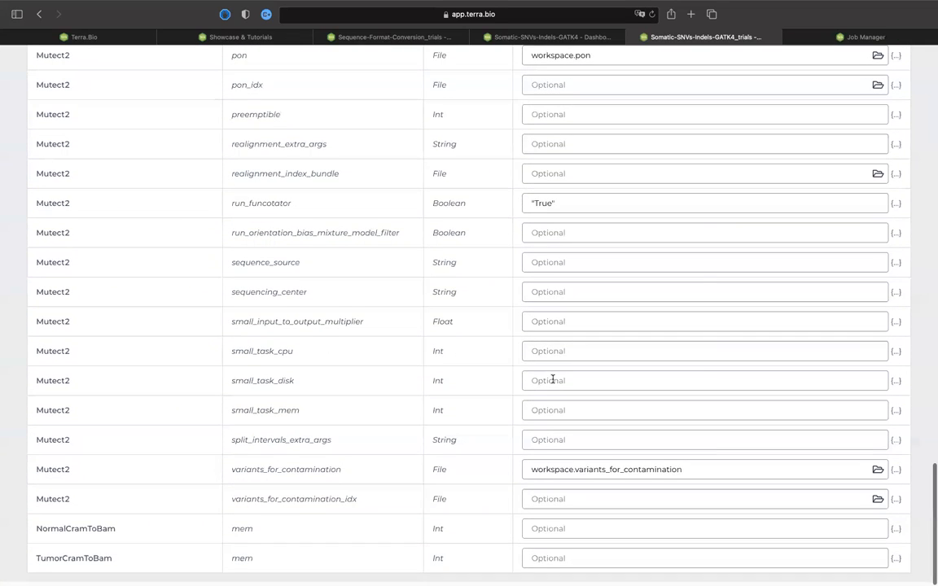
scroll(553, 379, up, 20)
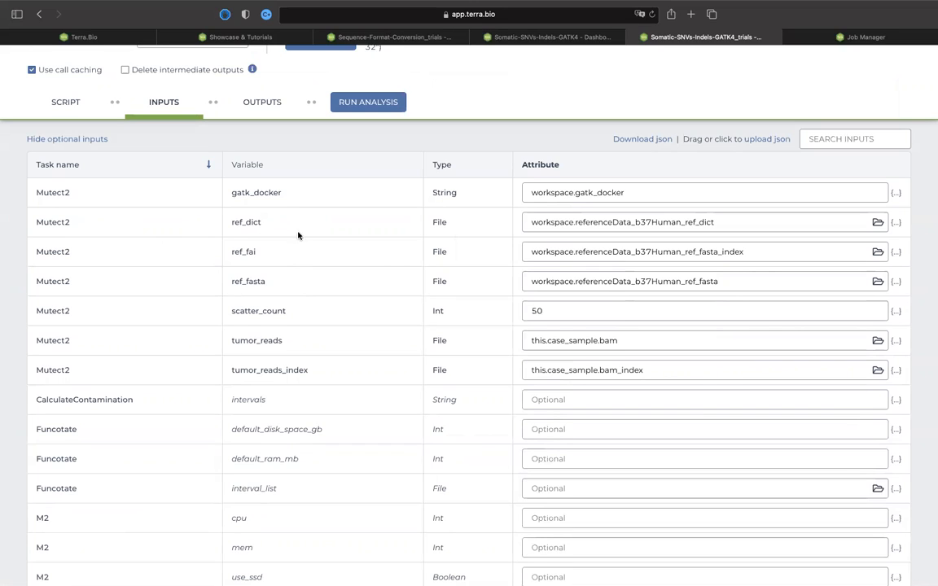
Examine the required Mutect2 variables by highlighting the reference files, scatter_count, tumor_reads and tumor_reads_index names.
drag(230, 222, 262, 222)
click(263, 256)
drag(261, 223, 230, 251)
drag(269, 282, 242, 277)
drag(290, 314, 237, 312)
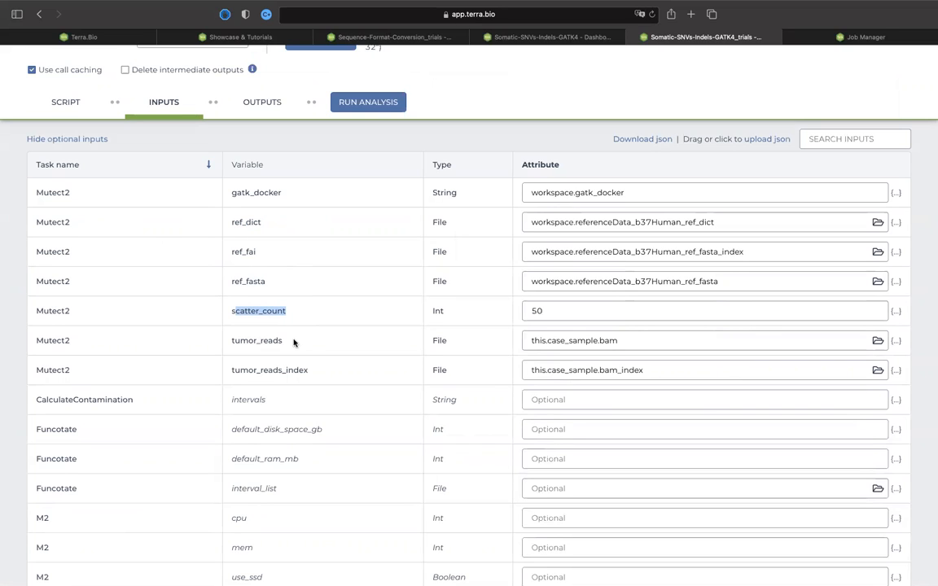
drag(282, 341, 232, 340)
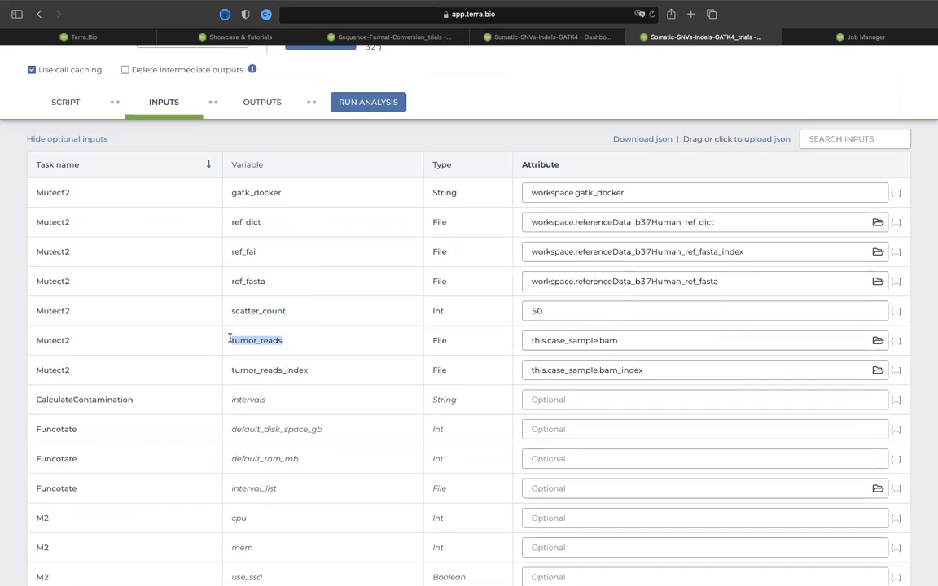
drag(286, 311, 233, 309)
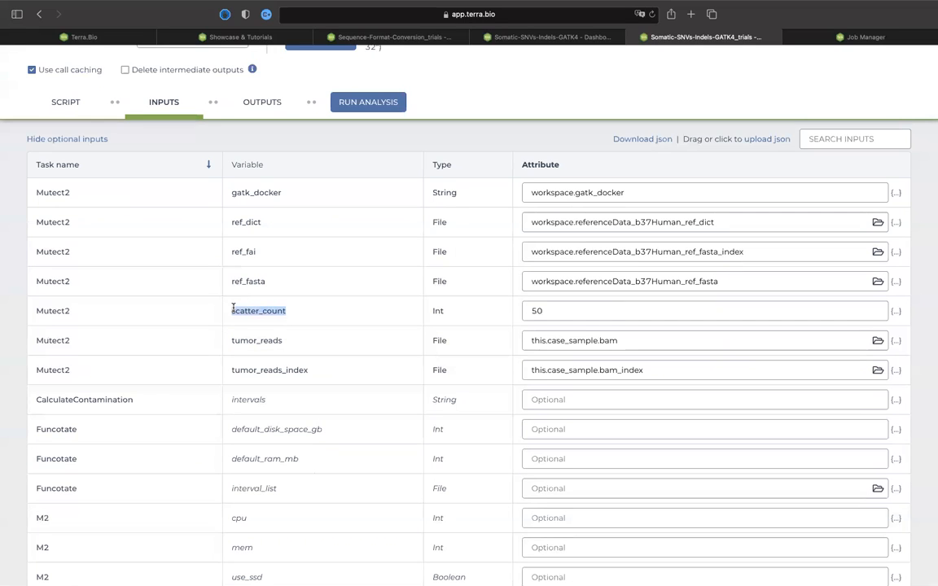
drag(283, 341, 228, 340)
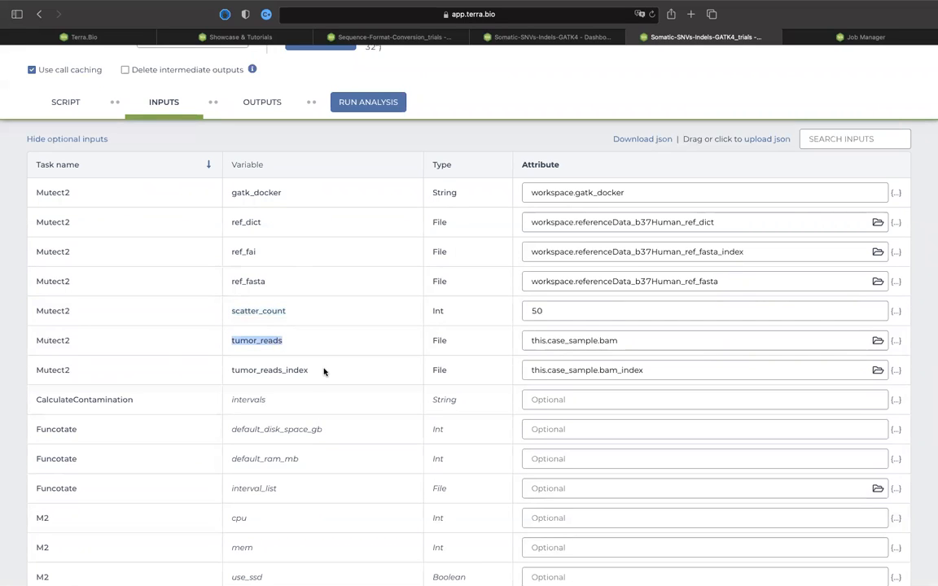
drag(309, 370, 236, 367)
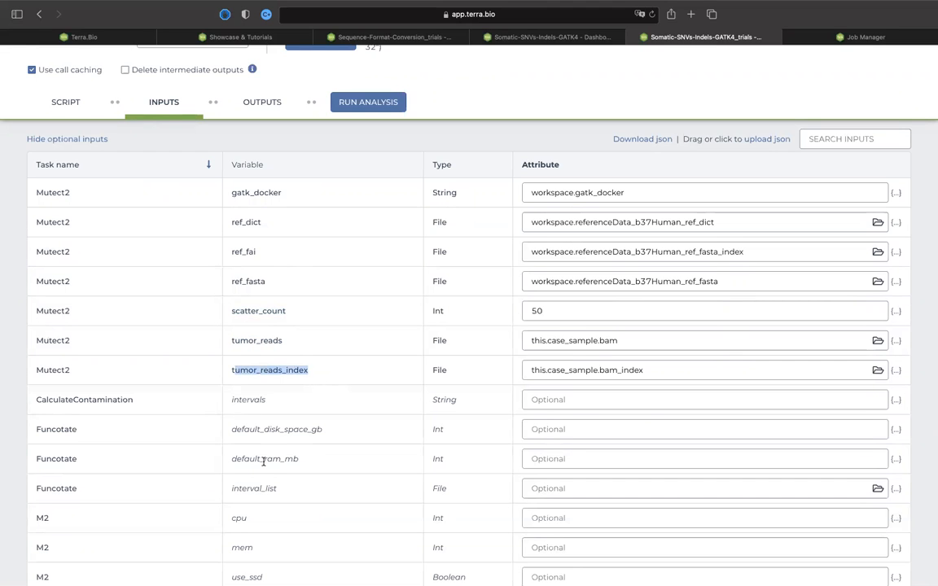
Review the remaining optional inputs, then bring up the launch confirmation for the analysis and cancel it.
scroll(263, 461, down, 15)
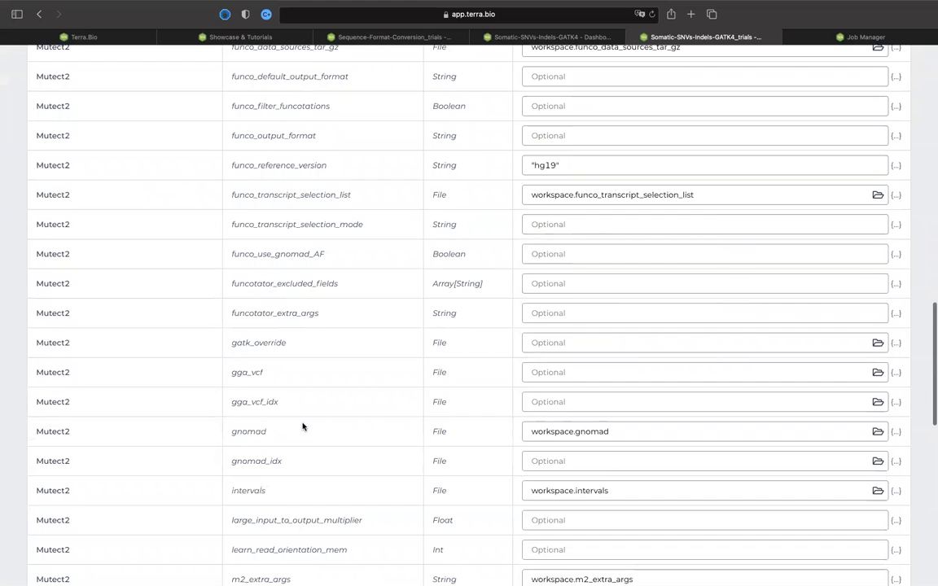
scroll(302, 427, down, 6)
scroll(302, 425, up, 8)
scroll(302, 425, up, 15)
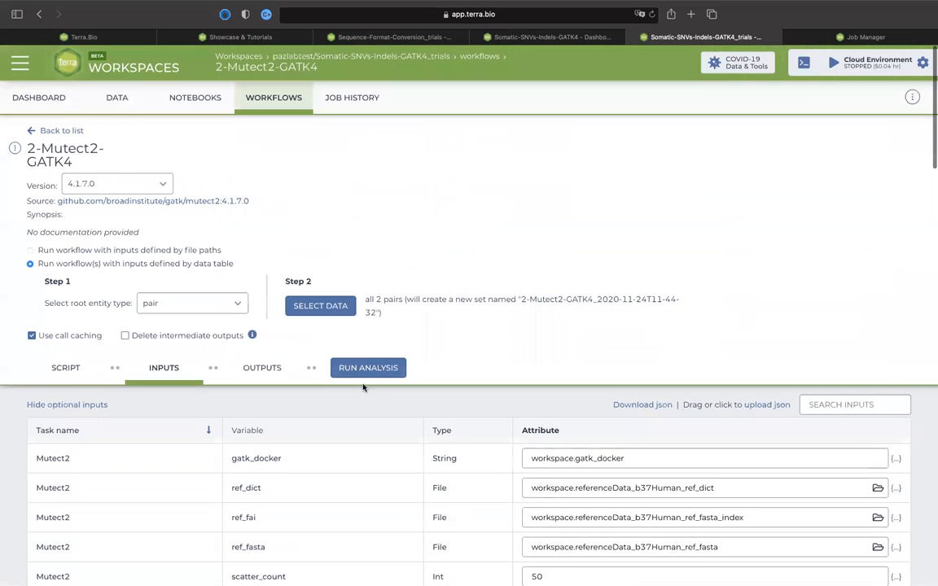
click(368, 368)
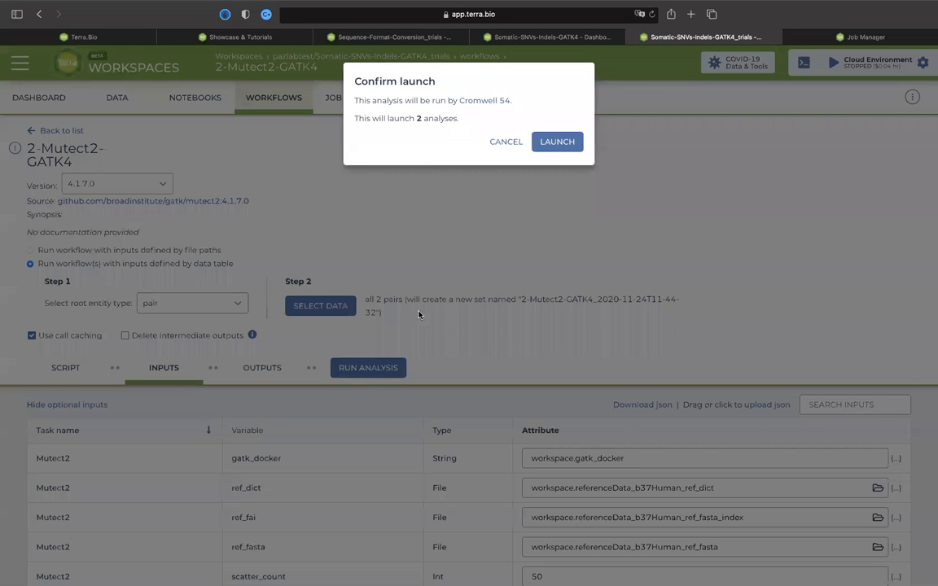
click(517, 141)
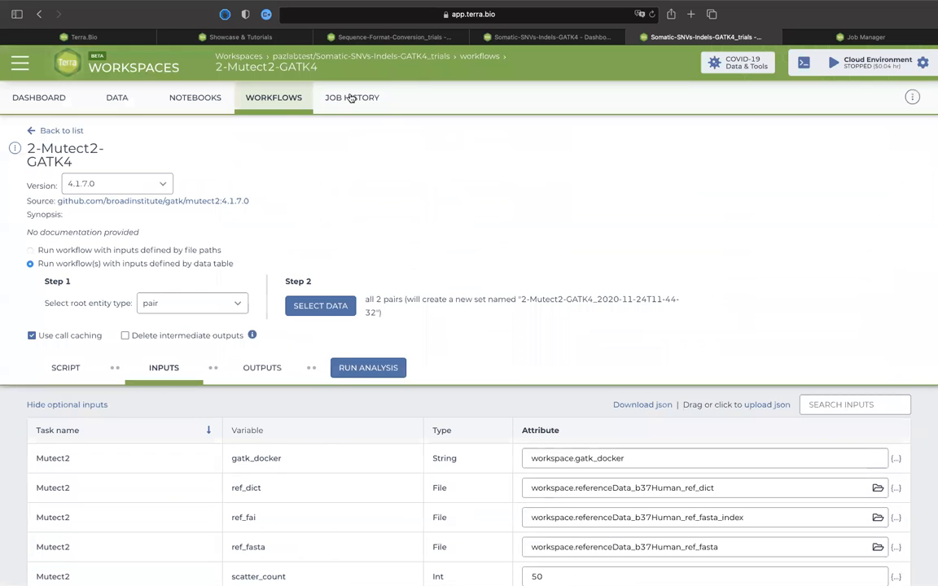
Look over the workspace's job history, its notebooks and its data tables.
click(351, 97)
click(208, 97)
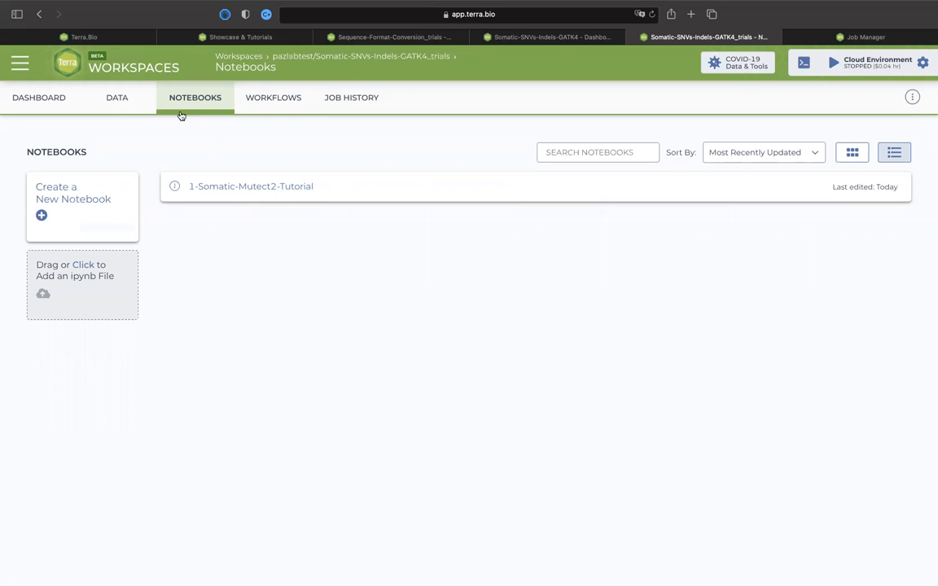
click(118, 99)
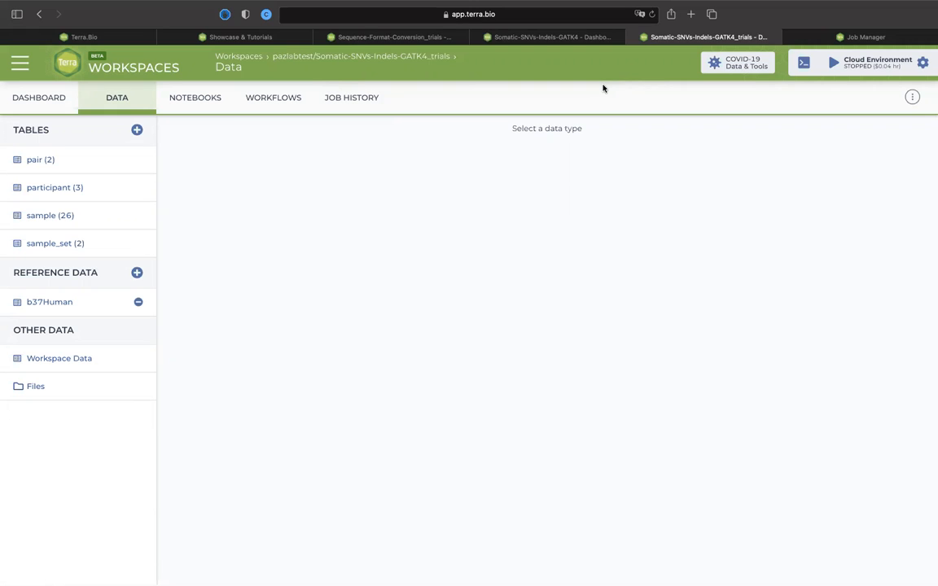
mouse_move(572, 9)
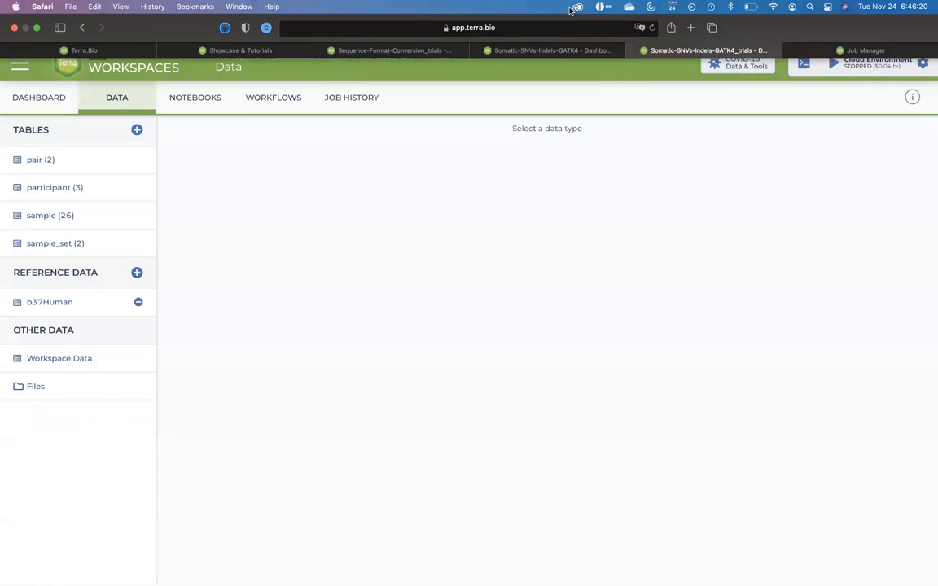